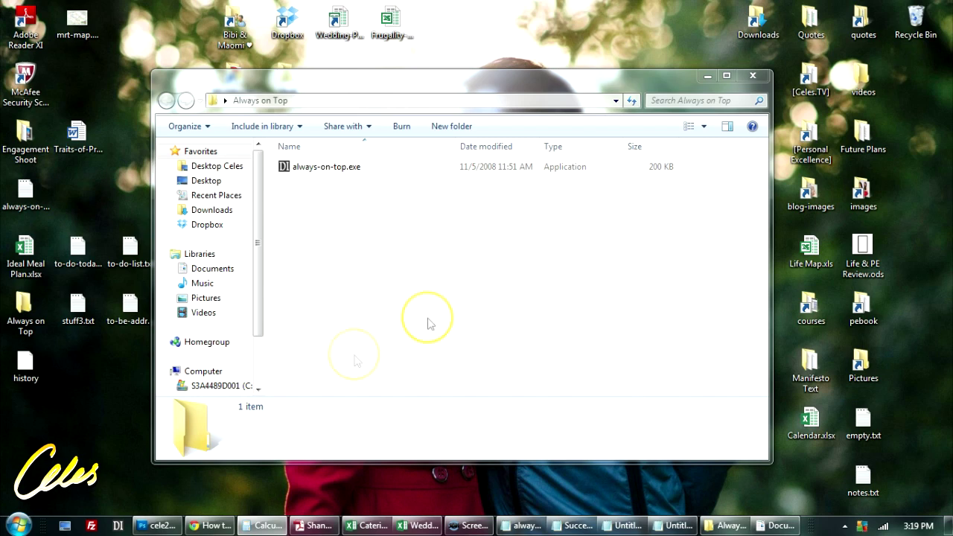
Restore Calculator and place it beside the Always on Top folder listing.
left_click(247, 526)
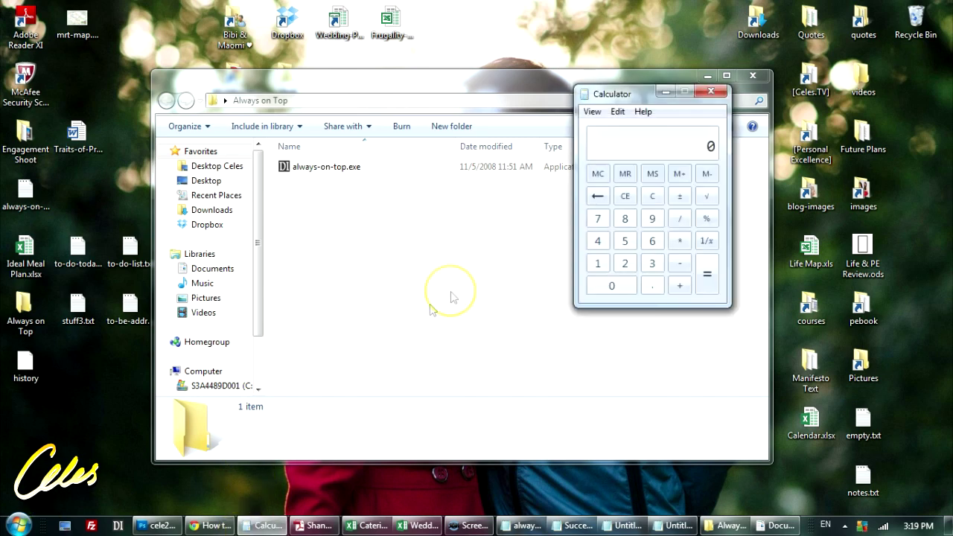
left_click_drag(635, 95, 611, 103)
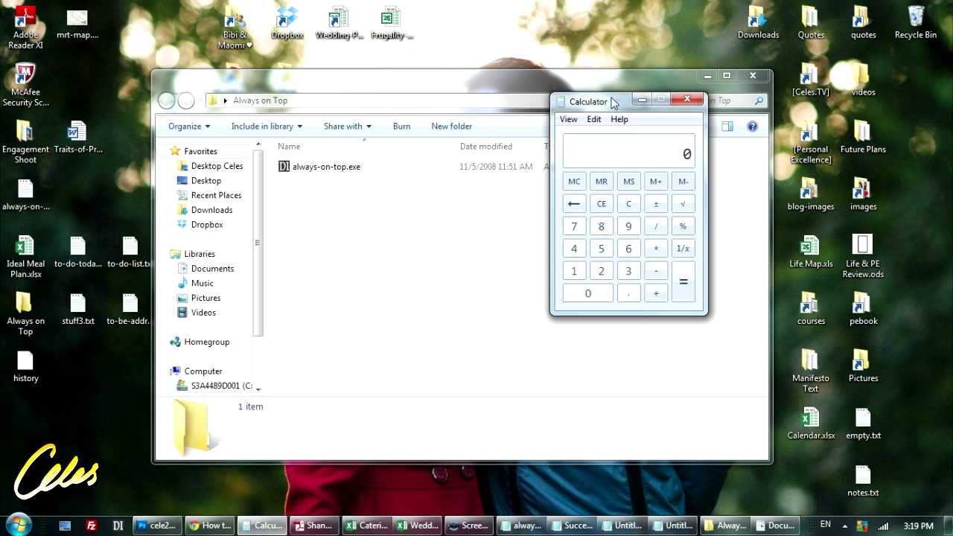
left_click_drag(612, 103, 588, 84)
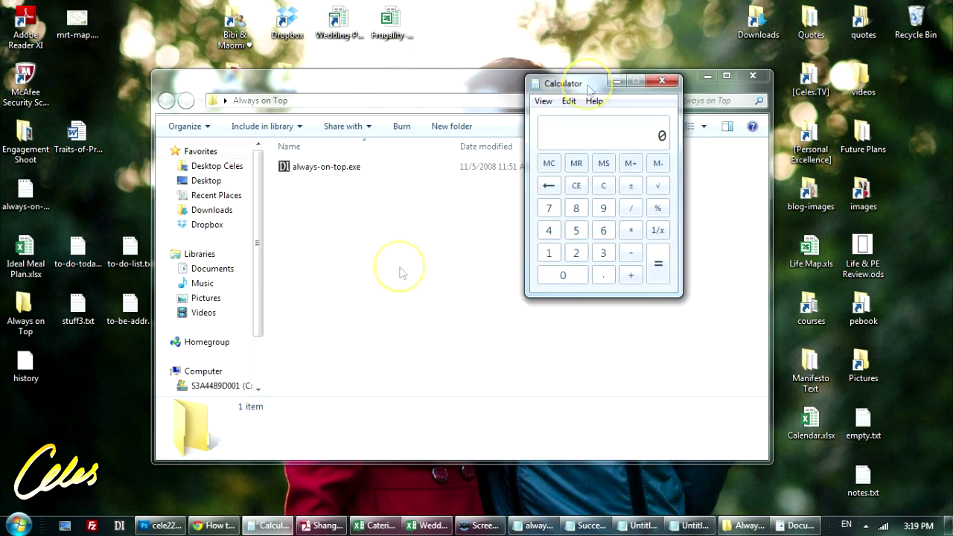
Confirm Calculator stays in front when the Explorer folder window is active.
left_click(364, 331)
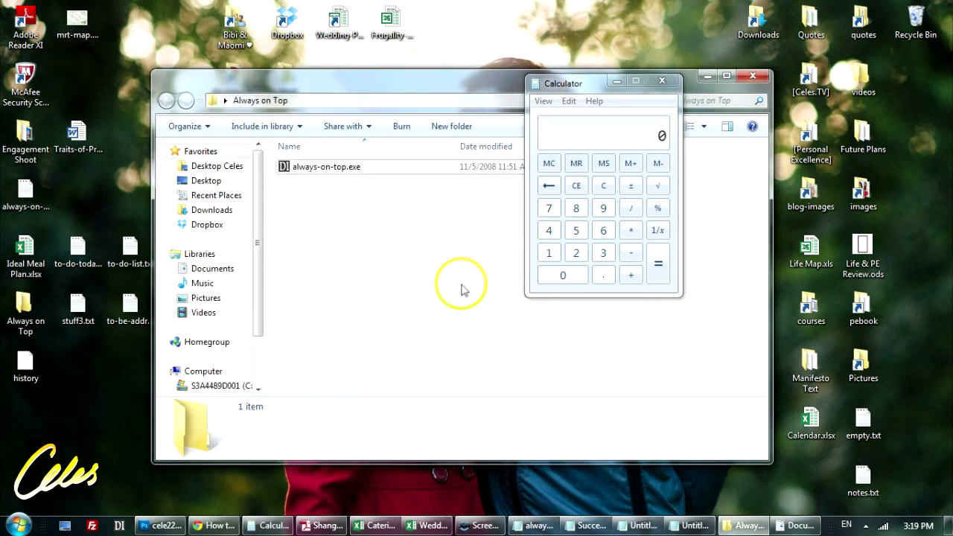
left_click(484, 60)
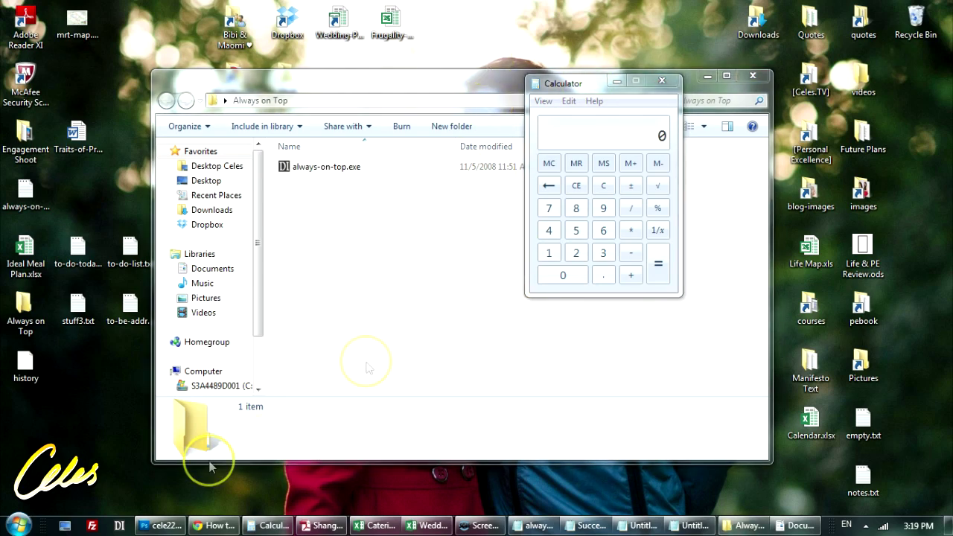
left_click(252, 525)
Confirm Calculator stays above Chrome across the Celestine Chua, Personal Excellence and Beyond Two Souls tabs.
left_click(215, 525)
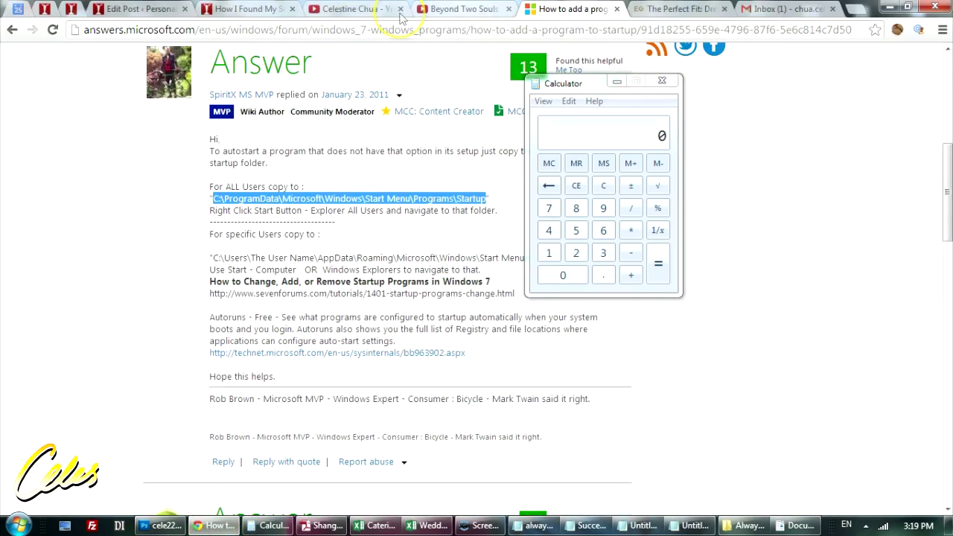
left_click(261, 9)
left_click(349, 8)
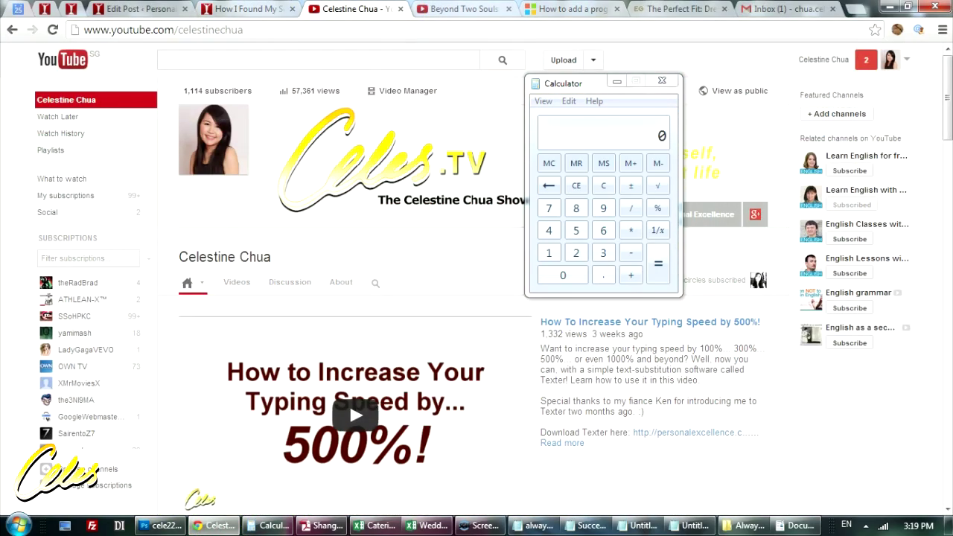
left_click(45, 9)
left_click(461, 9)
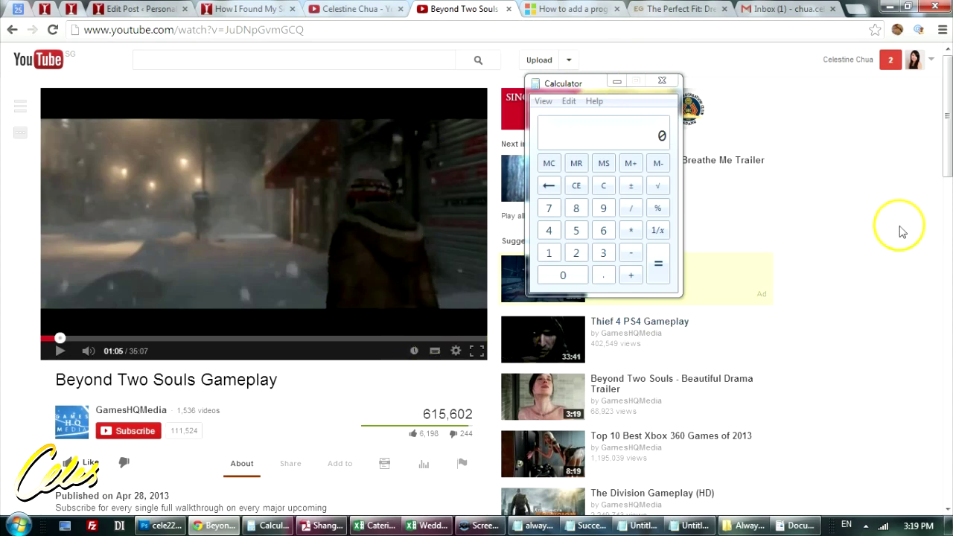
left_click(45, 9)
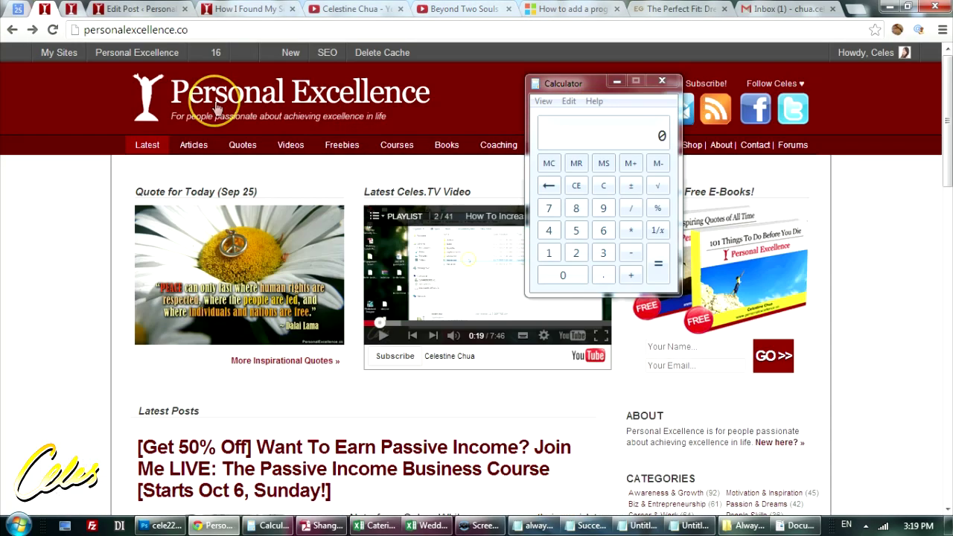
left_click(729, 525)
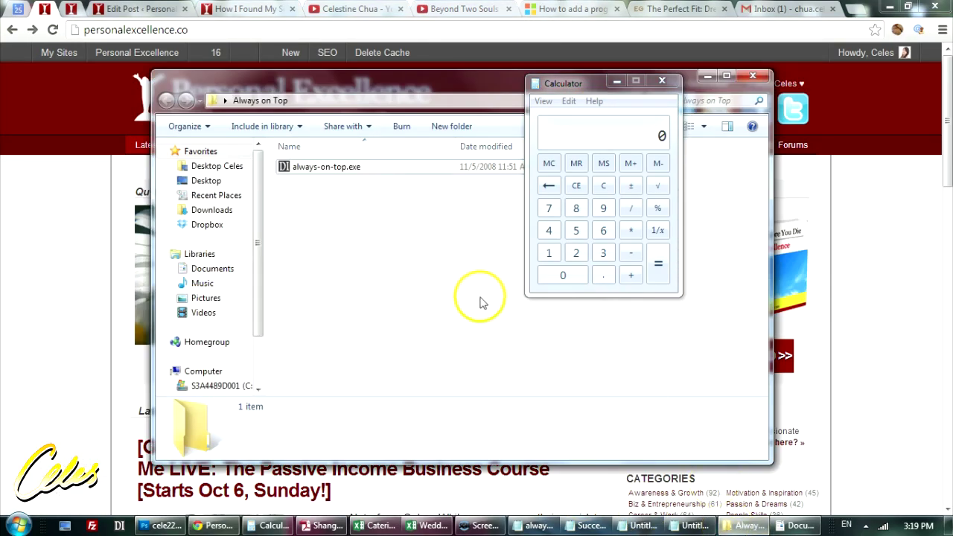
Minimize all other windows with Win+Home, then find the running always-on-top.exe among the hidden tray icons.
key("super+Home")
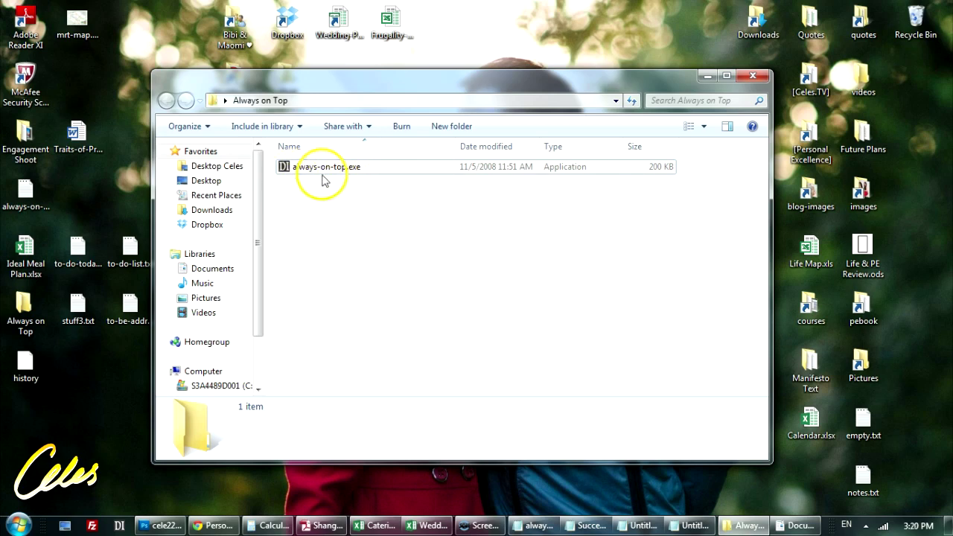
left_click(387, 169)
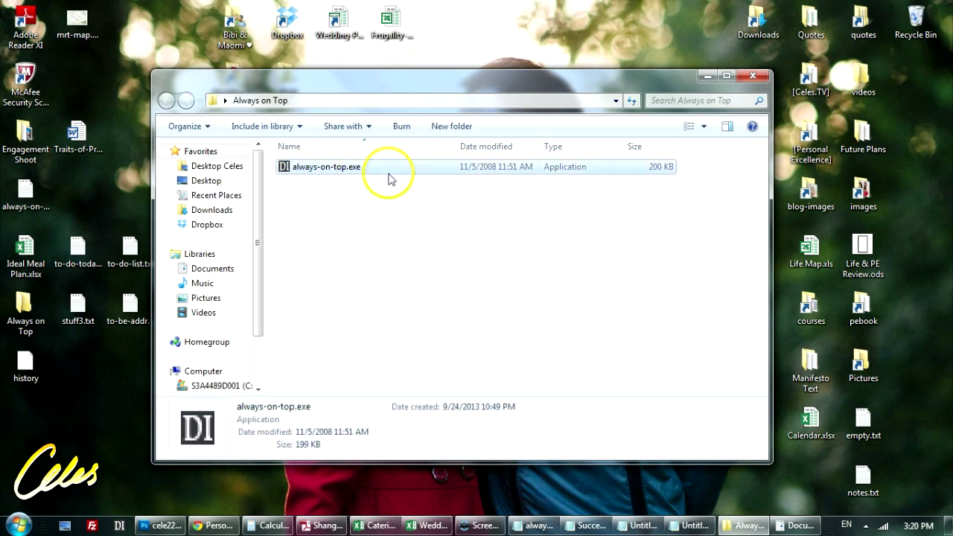
left_click(390, 258)
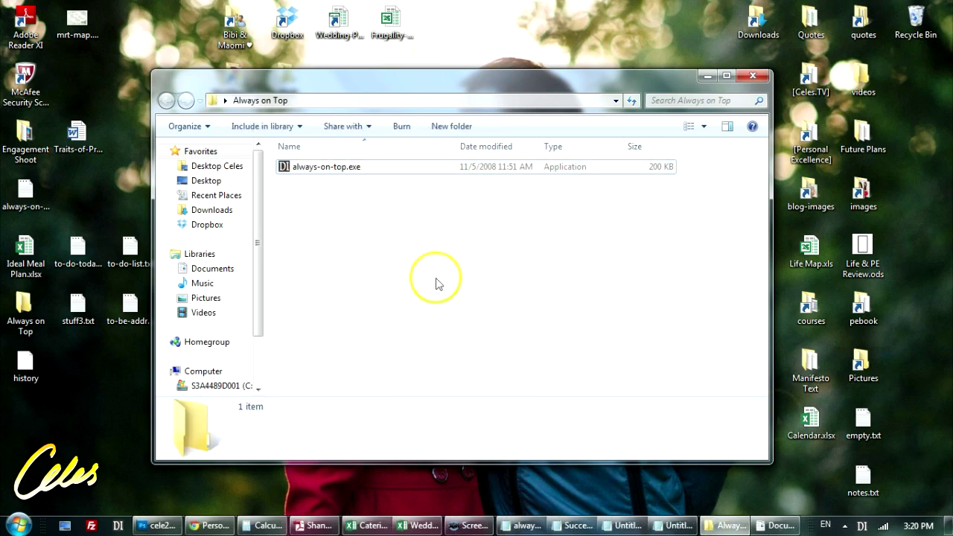
left_click(846, 526)
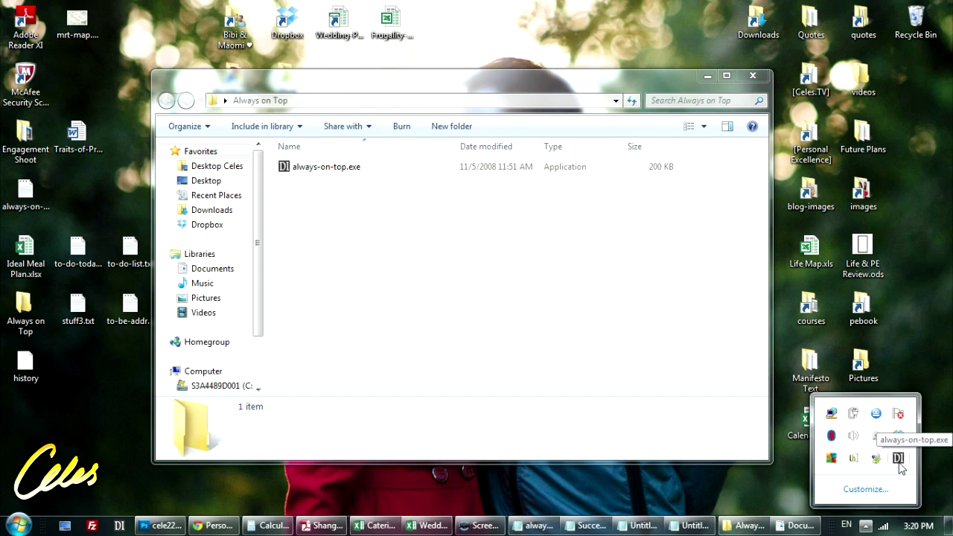
Restore Calculator, nudge it lower, and bring Explorer and Chrome up behind it.
left_click(570, 330)
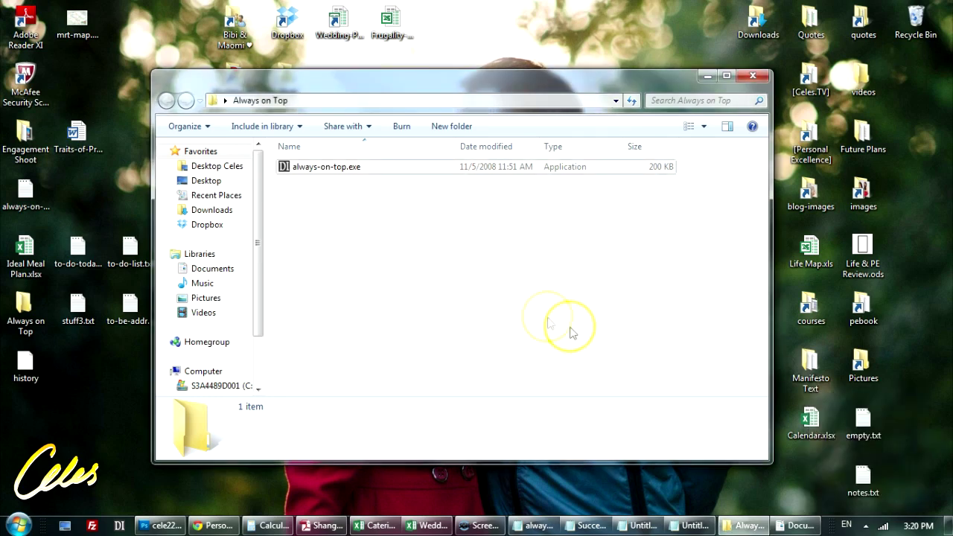
left_click(262, 525)
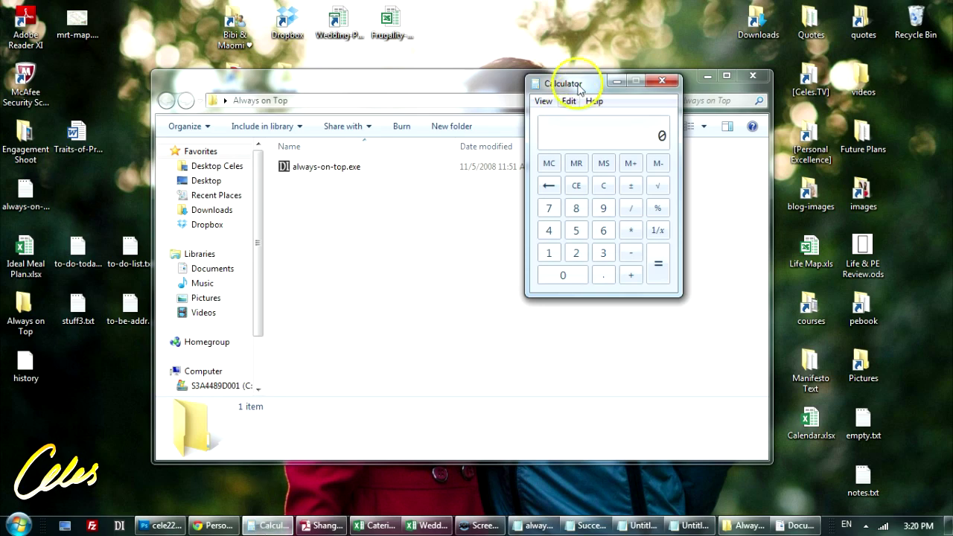
mouse_move(577, 84)
left_mouse_down()
mouse_move(532, 100)
mouse_move(579, 101)
left_mouse_up()
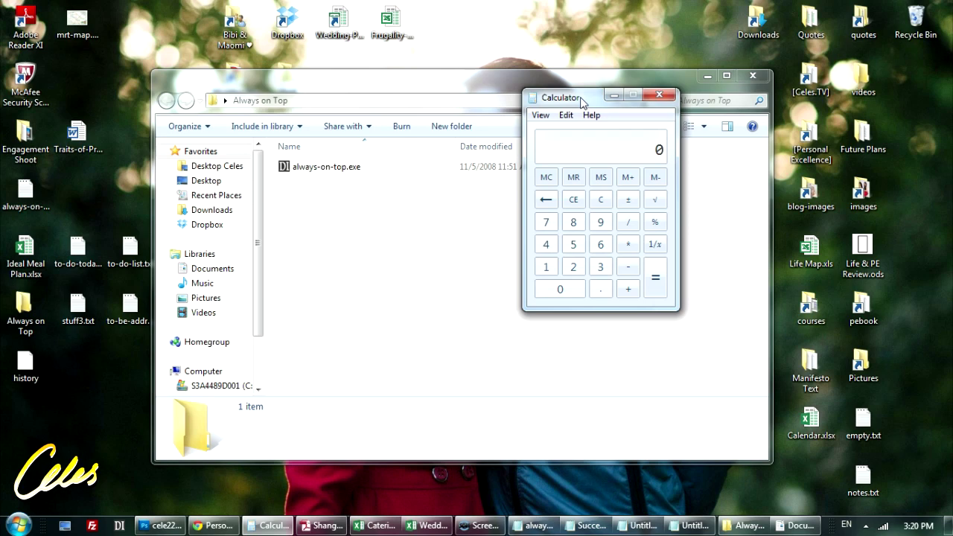
left_click(368, 315)
left_click(220, 523)
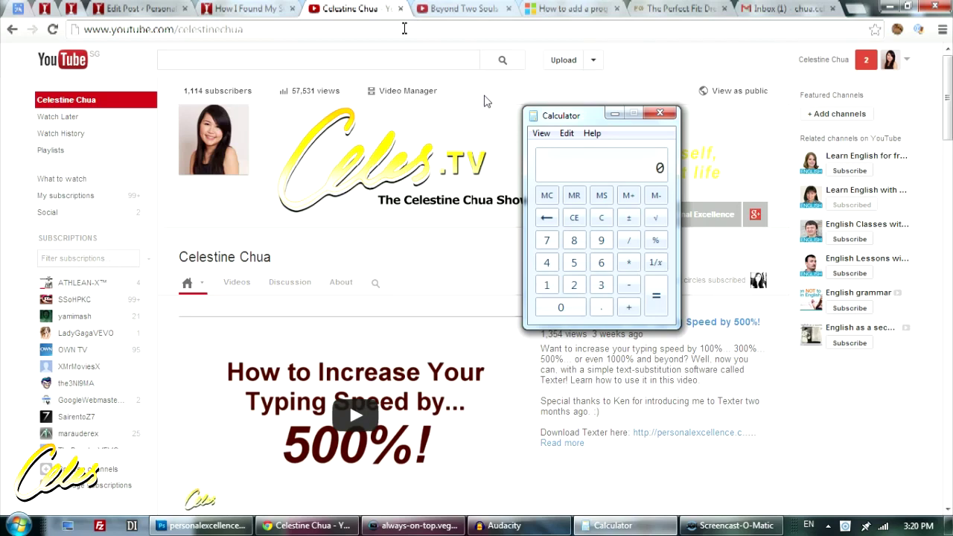
Turn off Calculator's always-on-top so Chrome's Beyond Two Souls tab covers it.
left_click(586, 119)
left_click(610, 91)
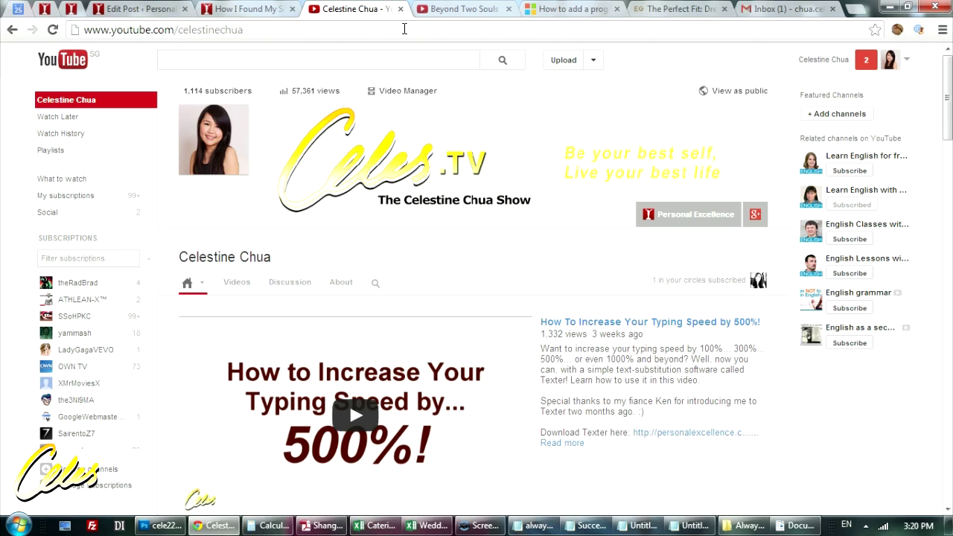
left_click(430, 11)
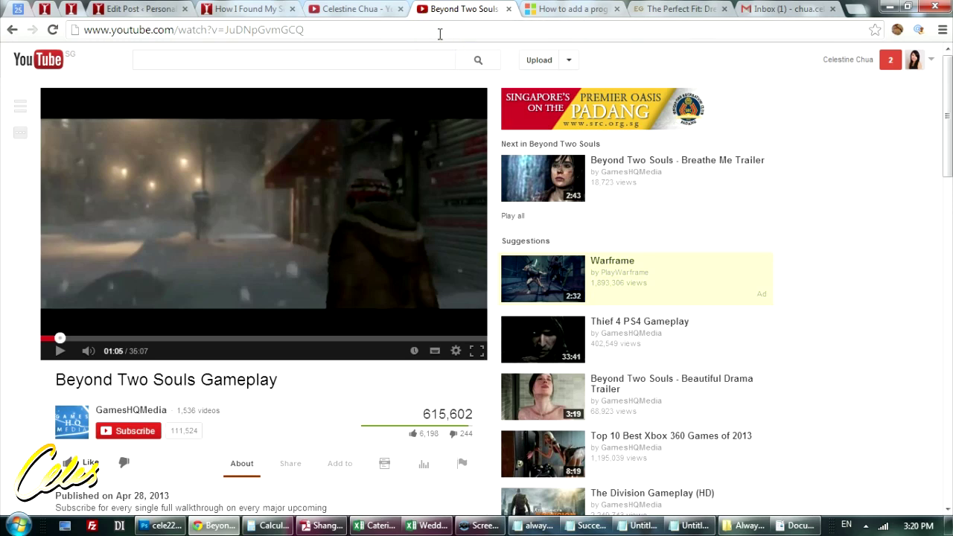
left_click(442, 27)
Detach the Beyond Two Souls video tab into its own window, narrow it and zoom out.
left_click(446, 36)
left_click_drag(447, 35, 544, 85)
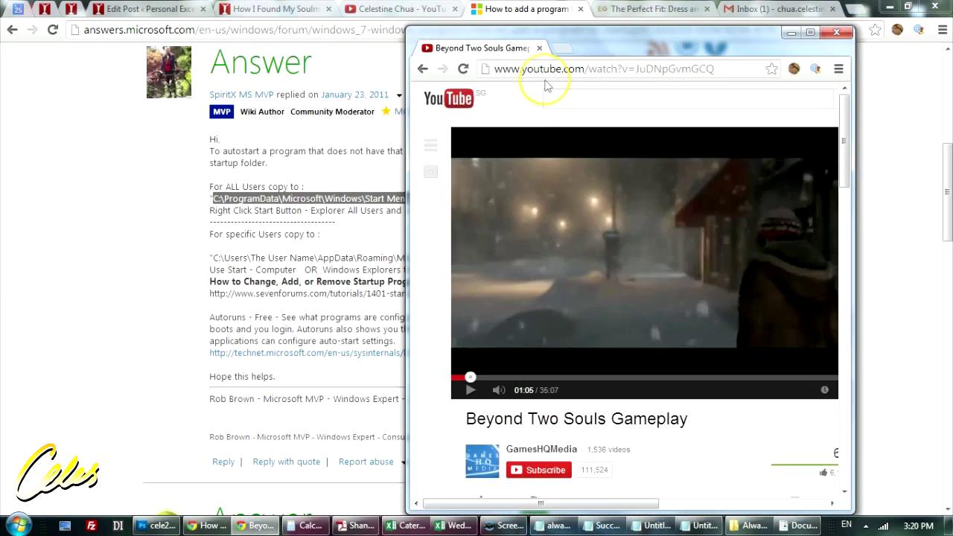
left_click_drag(411, 501, 436, 380)
left_click_drag(491, 370, 531, 370)
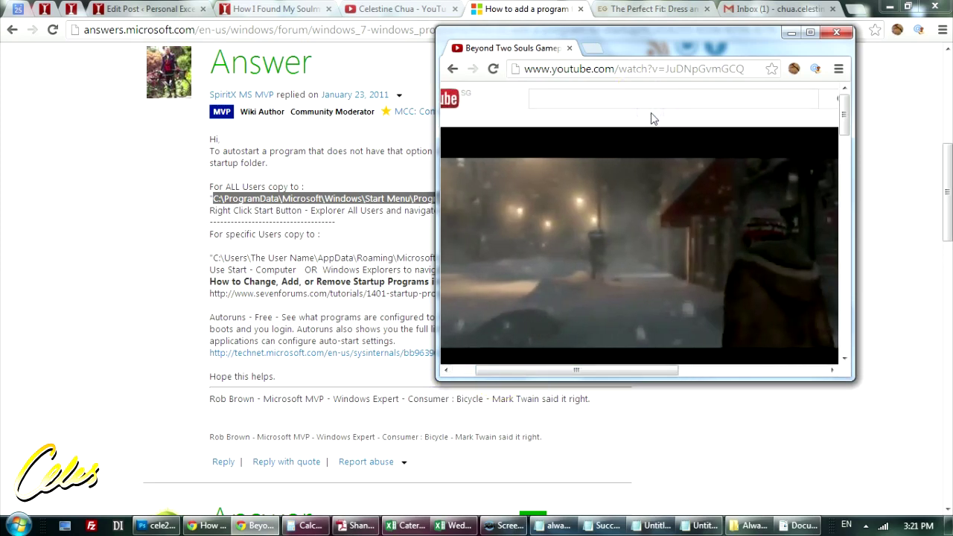
scroll(651, 119, "down", 3, "ctrl")
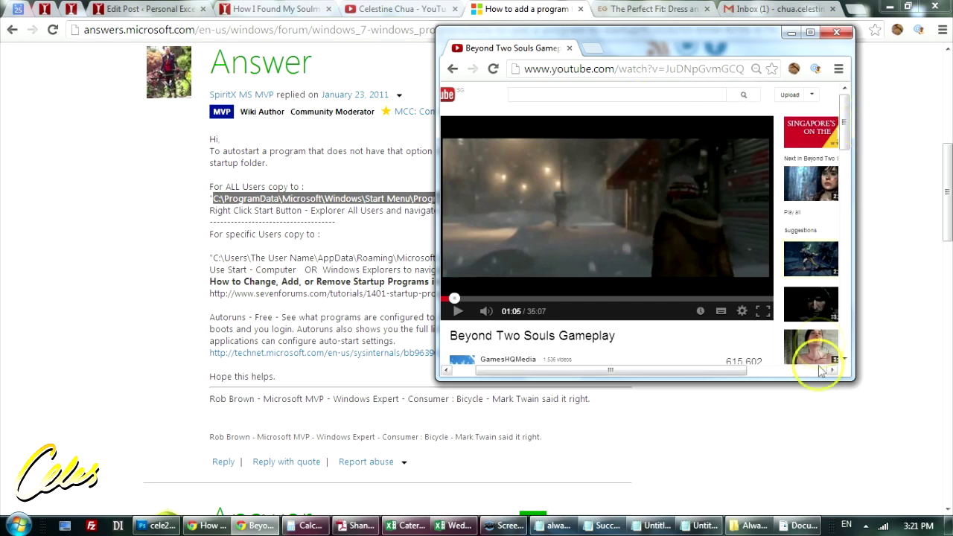
Trim the video window to fit the player, zoom out further and move it to the upper right.
left_click_drag(850, 378, 790, 343)
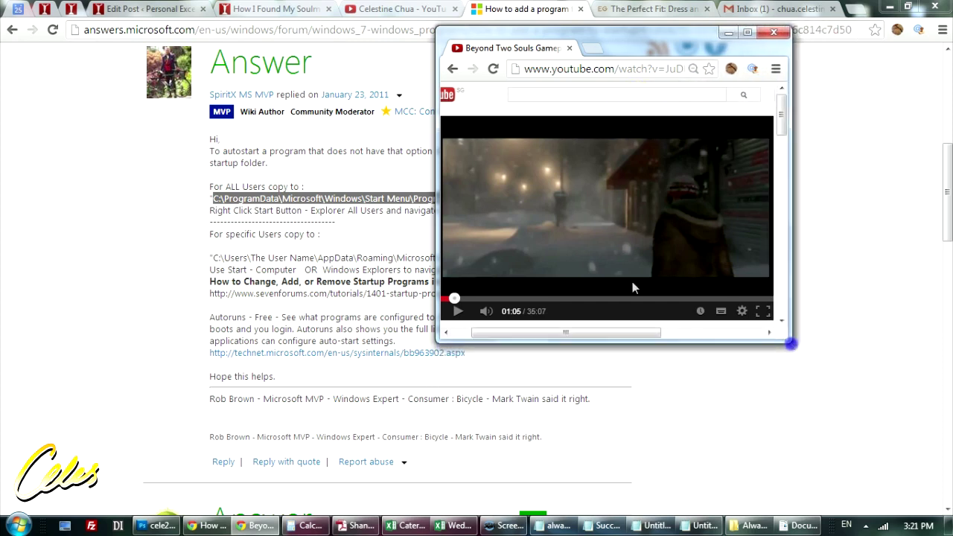
mouse_move(439, 335)
left_mouse_down()
mouse_move(421, 339)
mouse_move(434, 327)
left_mouse_up()
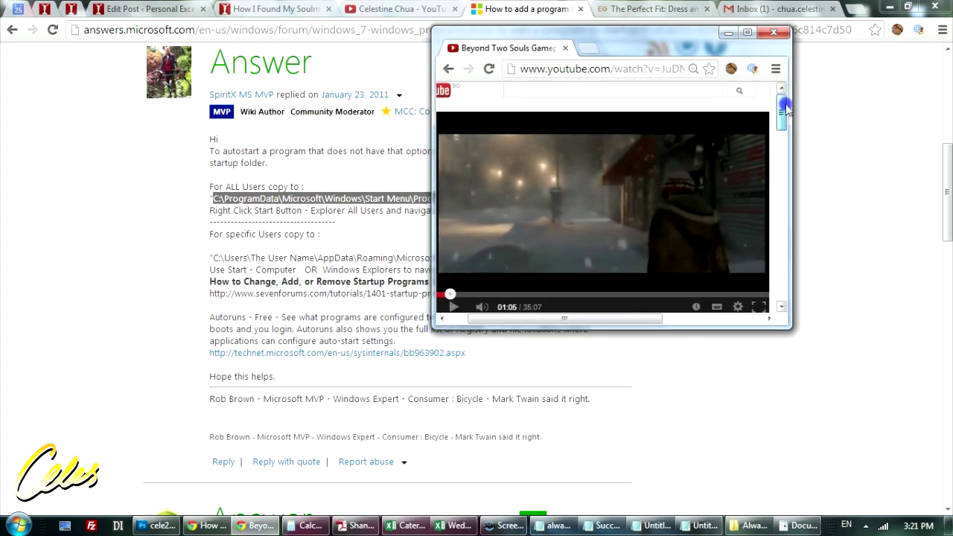
scroll(781, 108, "down", 1)
left_click_drag(674, 55, 707, 53)
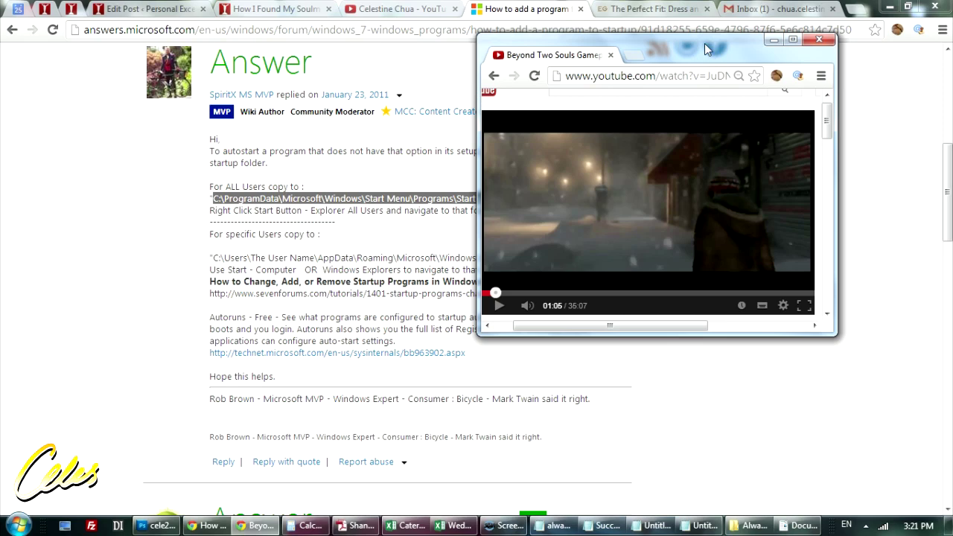
left_click(604, 11)
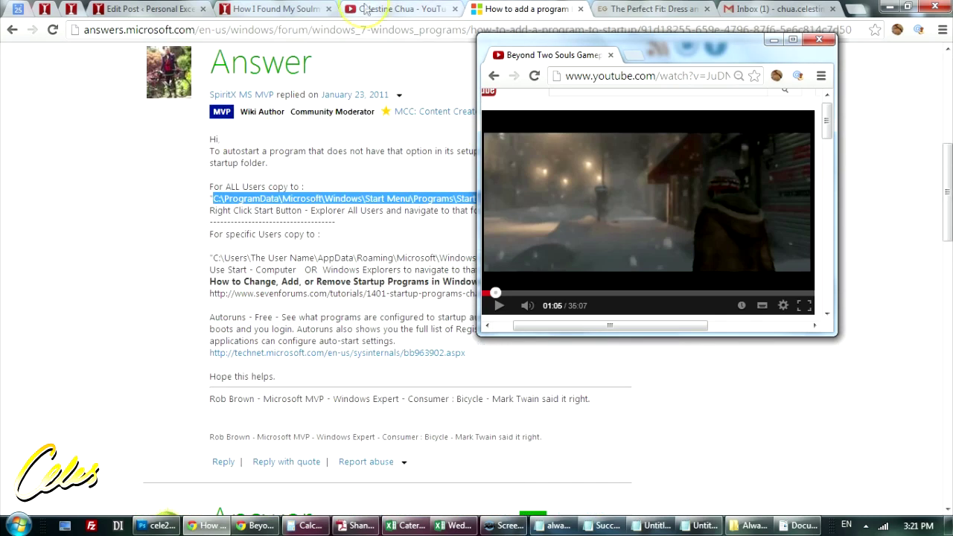
Show the pinned video floating over Photoshop's manifesto-best-friends.psd document.
left_click(364, 9)
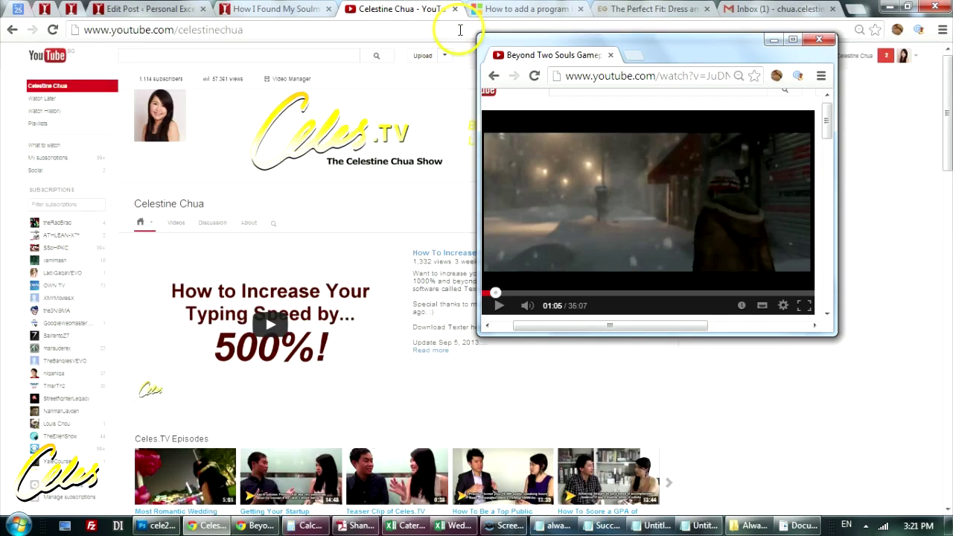
left_click(165, 525)
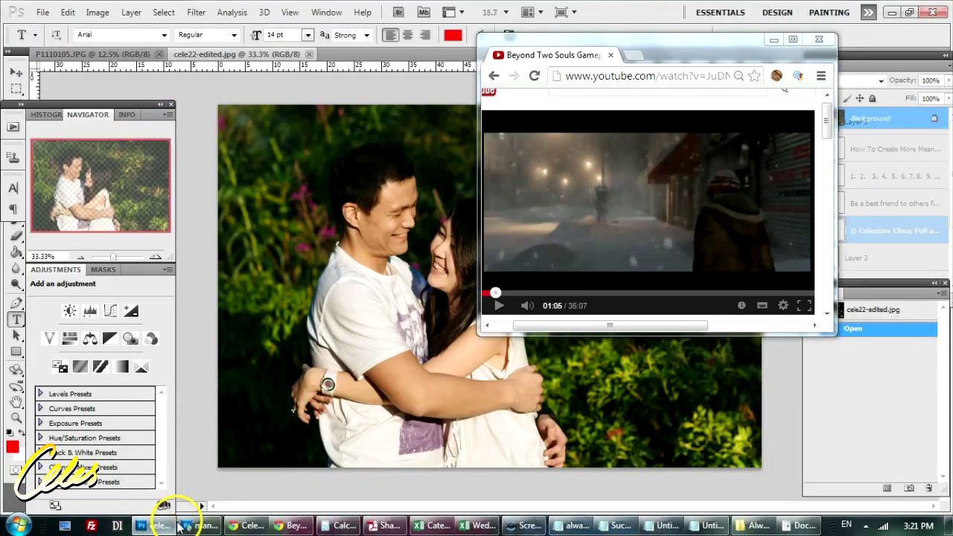
left_click(201, 525)
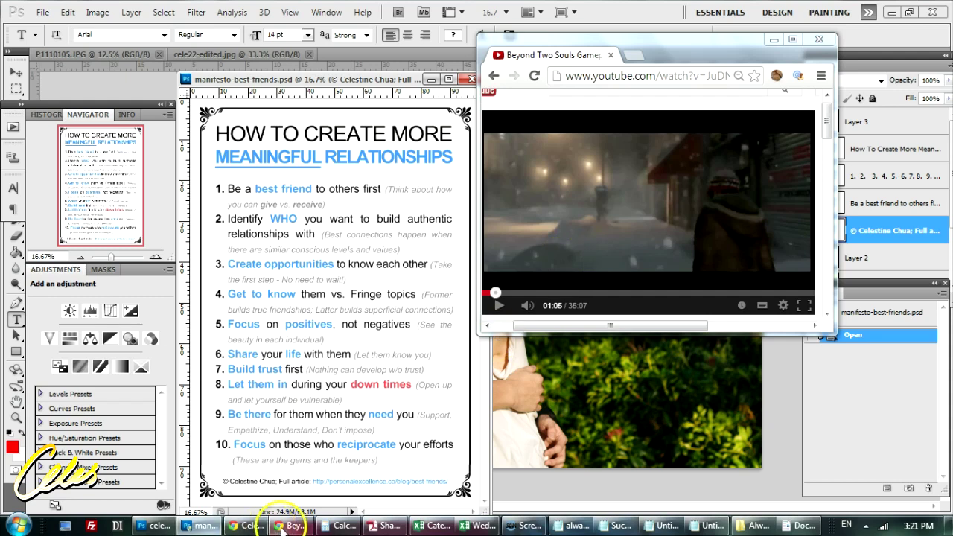
Show the video staying above the interview questions Notepad file, then minimize the video window.
left_click(621, 525)
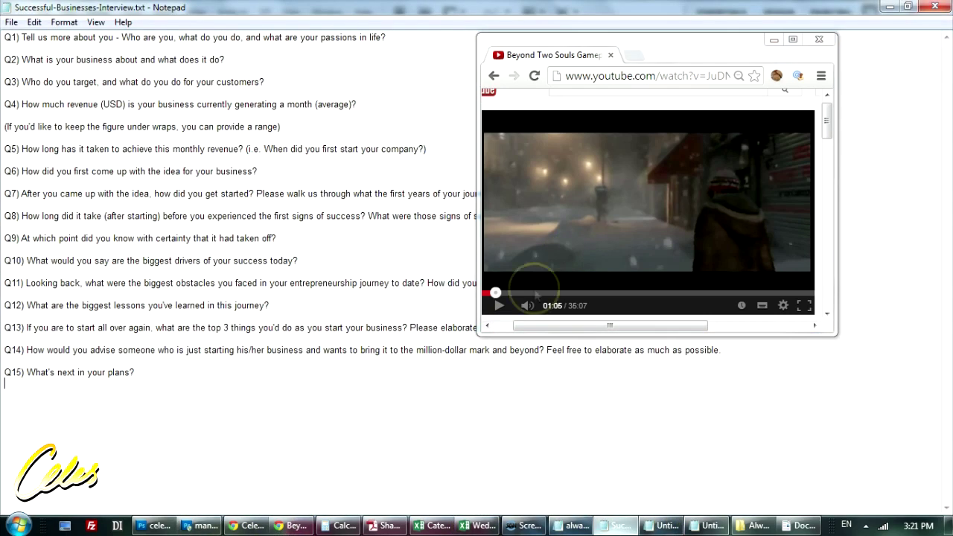
key("Return")
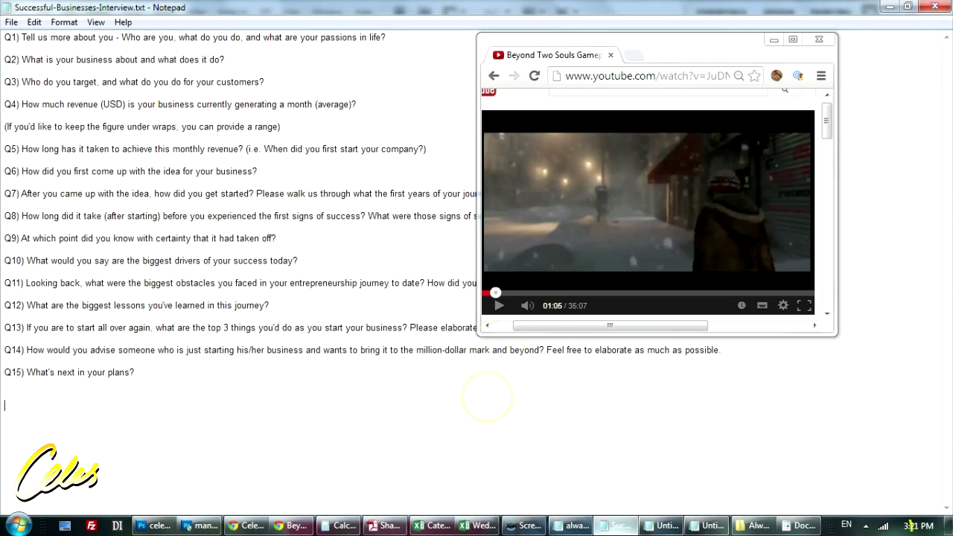
left_click(619, 524)
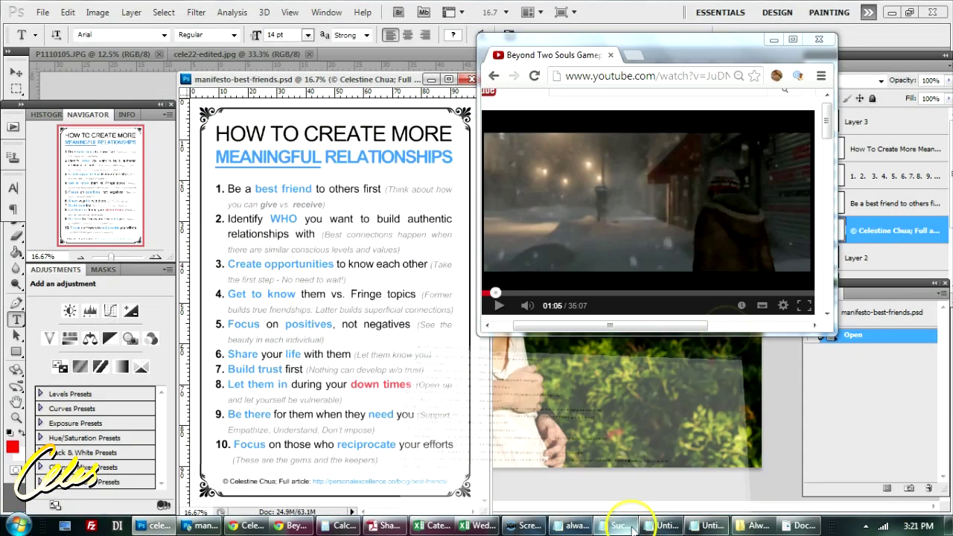
left_click(773, 41)
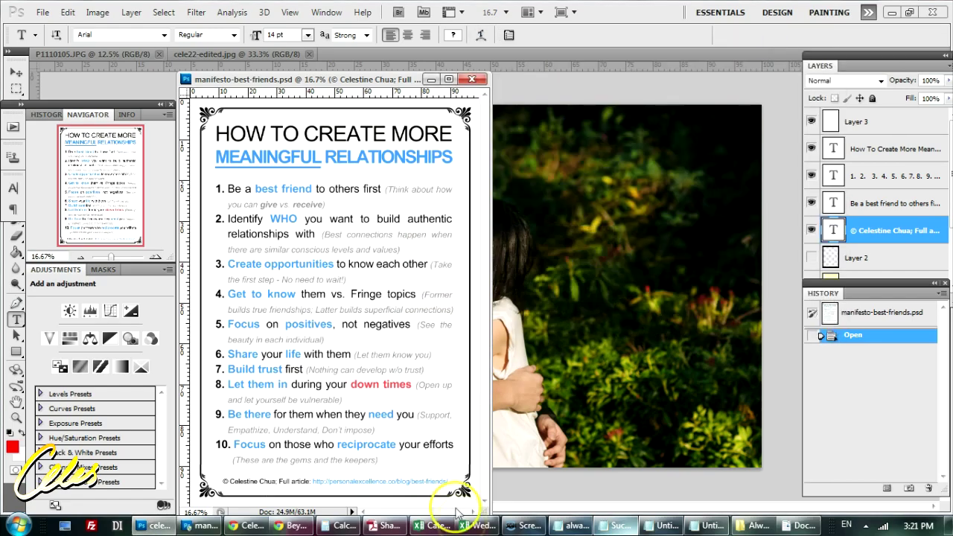
Bring up Wedding-Prep.xls, then bring the Shangri-La proposal PDF in front of it.
left_click(478, 525)
left_click(524, 321)
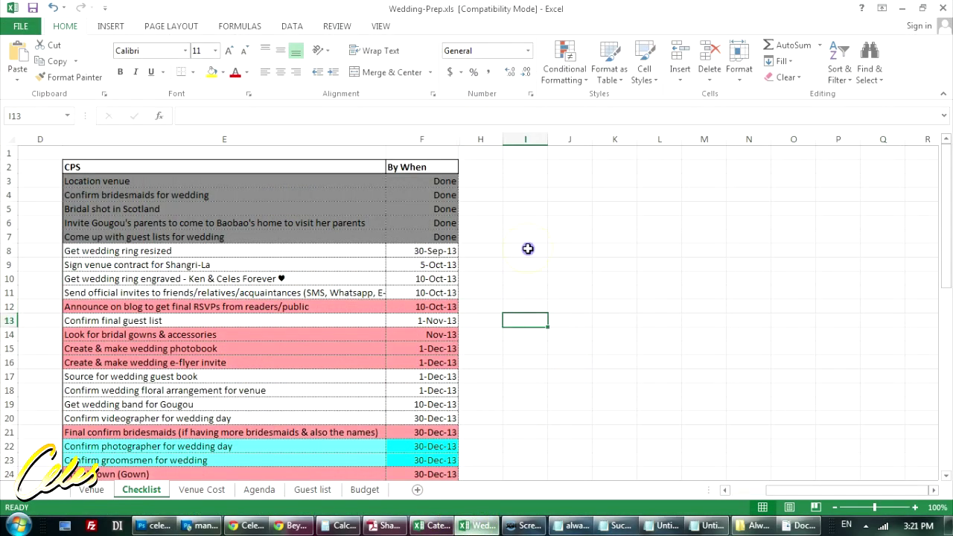
left_click(526, 250)
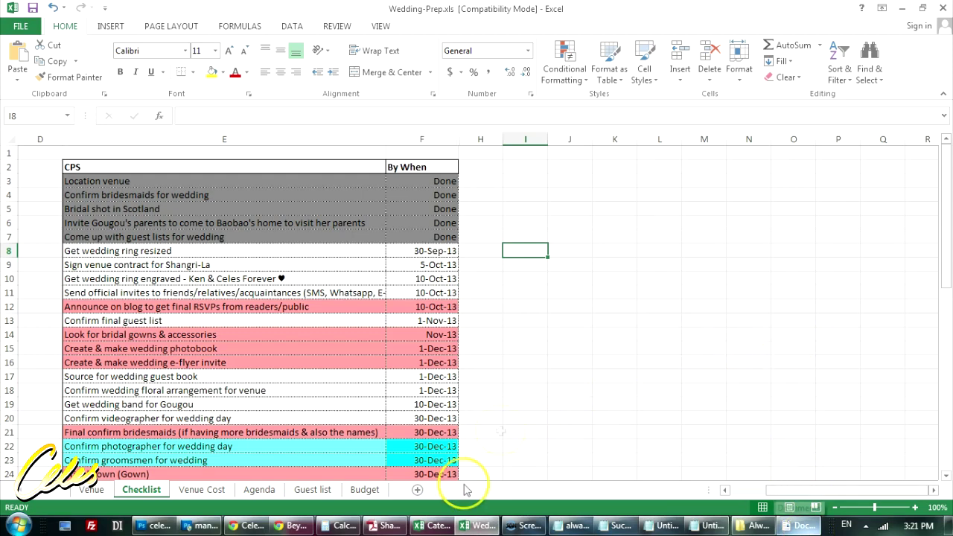
left_click(383, 525)
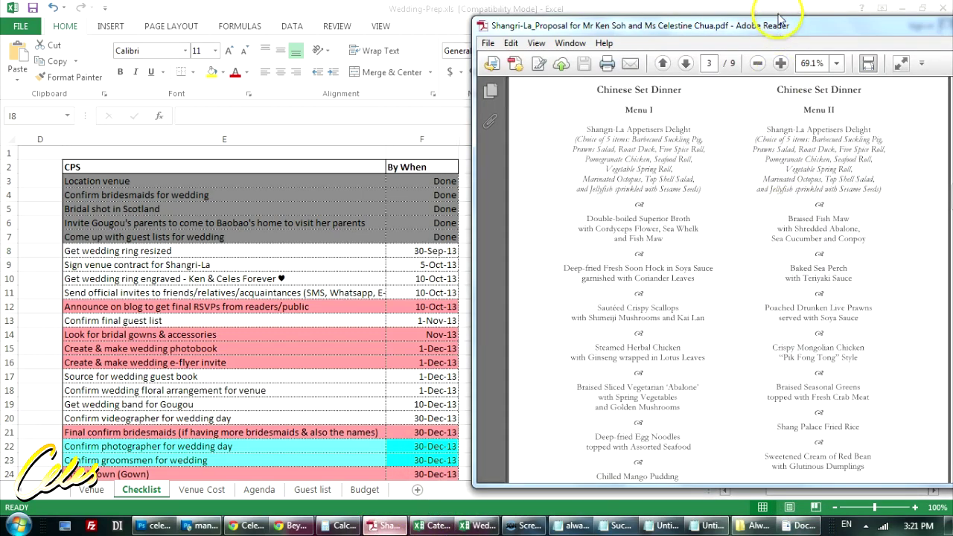
mouse_move(809, 33)
left_mouse_down()
mouse_move(718, 31)
mouse_move(741, 35)
mouse_move(794, 18)
mouse_move(813, 29)
mouse_move(809, 35)
left_mouse_up()
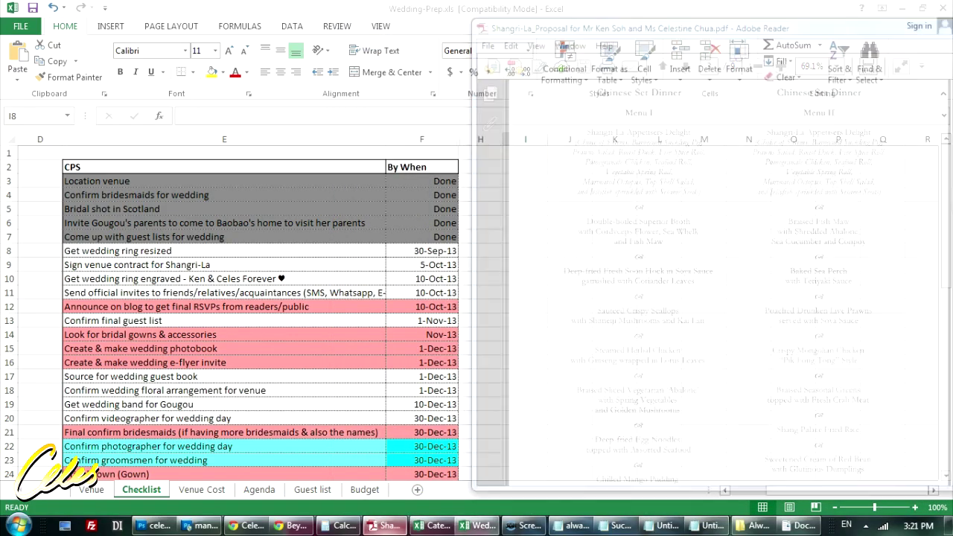
Select checklist cells E8, E6 and the bridesmaids item while the PDF stays on top.
left_click(349, 248)
scroll(348, 247, "down", 2)
scroll(349, 248, "up", 2)
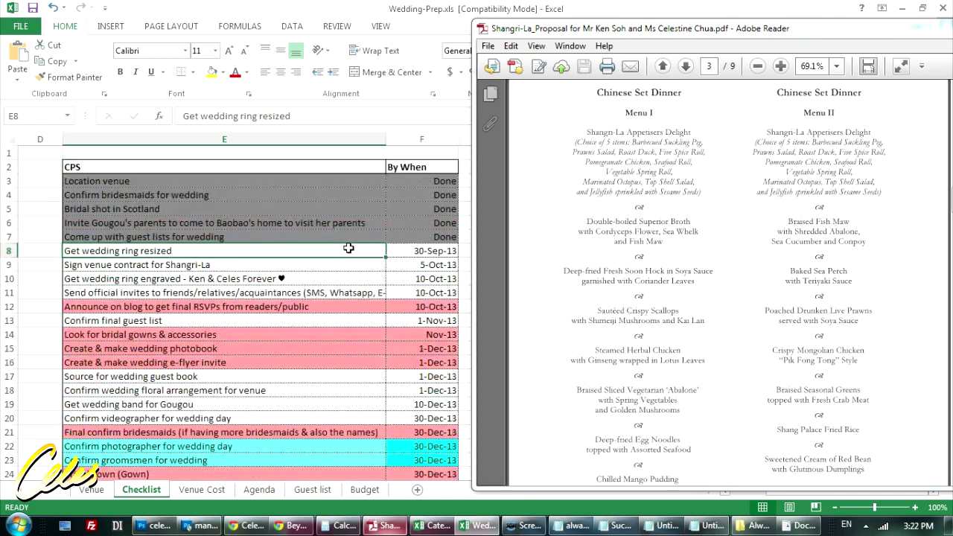
left_click(348, 223)
left_click(344, 198)
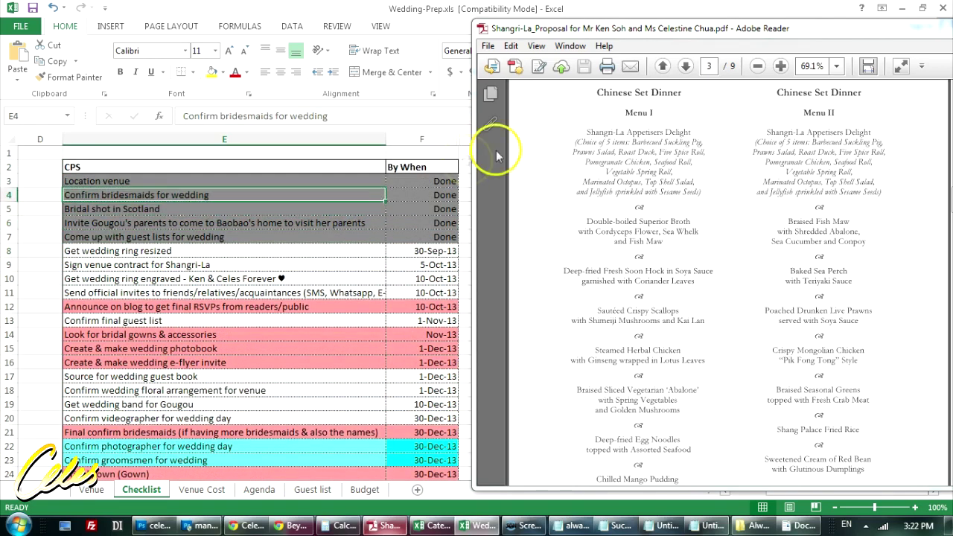
Select and clear all content on the PDF page, then minimize Adobe Reader.
left_click(616, 162)
scroll(616, 163, "up", 1)
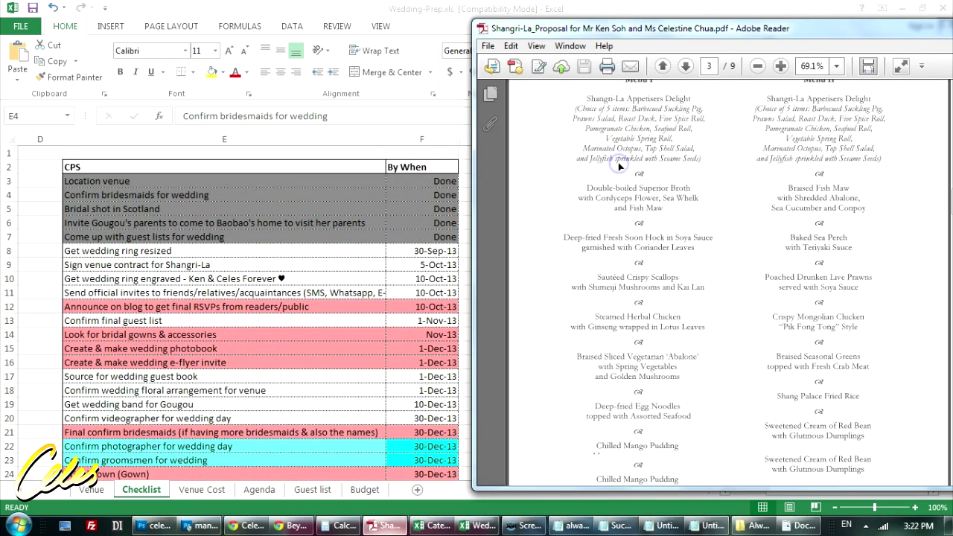
key("ctrl+a")
left_click(618, 164)
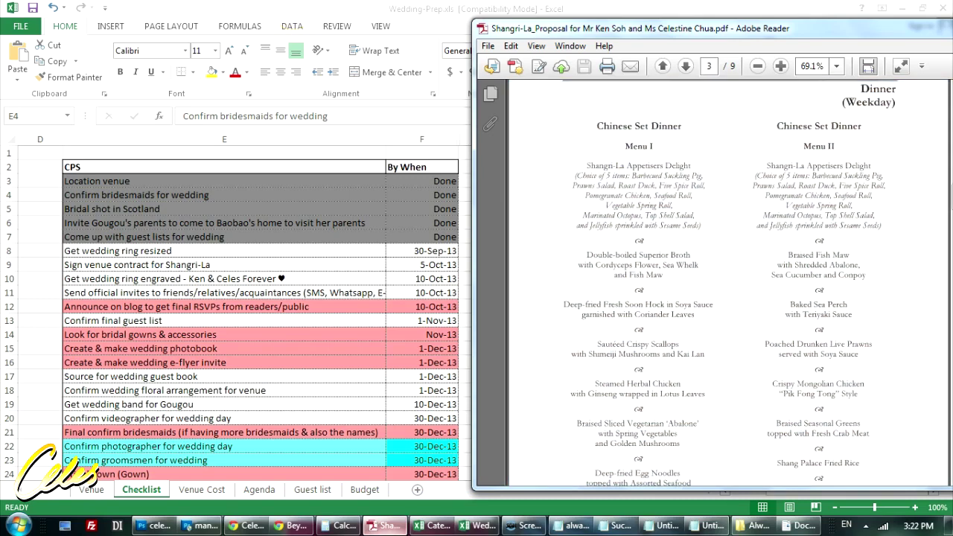
left_click(385, 525)
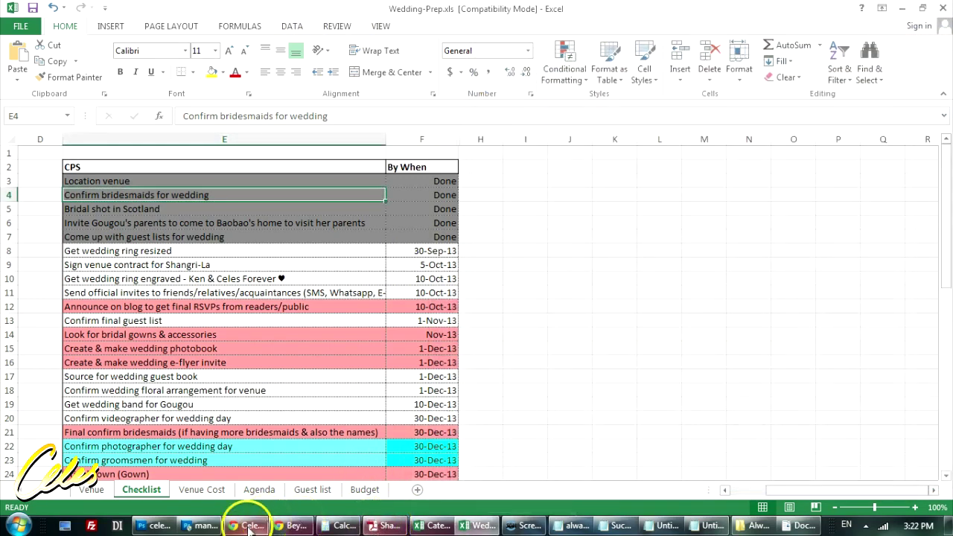
Restore Calculator over the Gmail cost draft and compute 55 × 6 = 330.
left_click(248, 525)
left_click(339, 525)
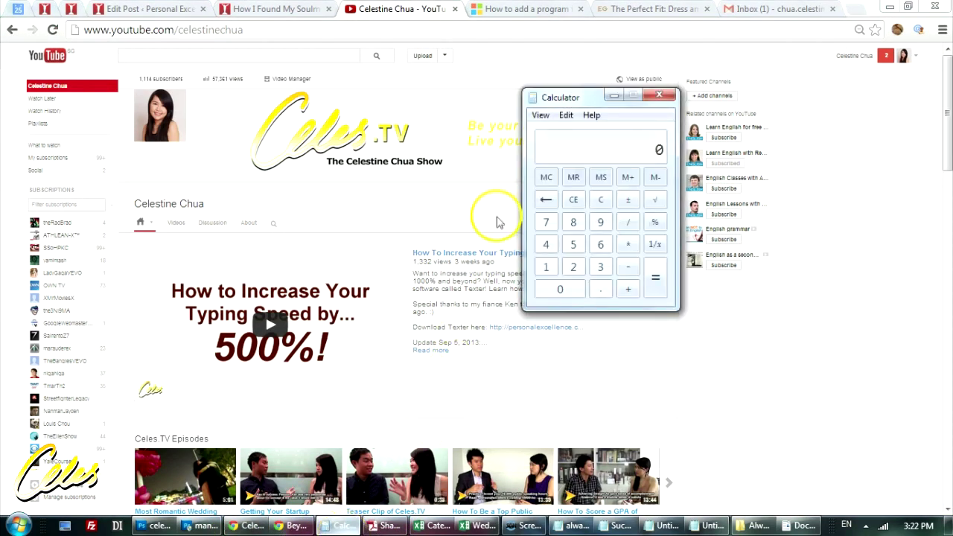
left_click_drag(559, 97, 598, 108)
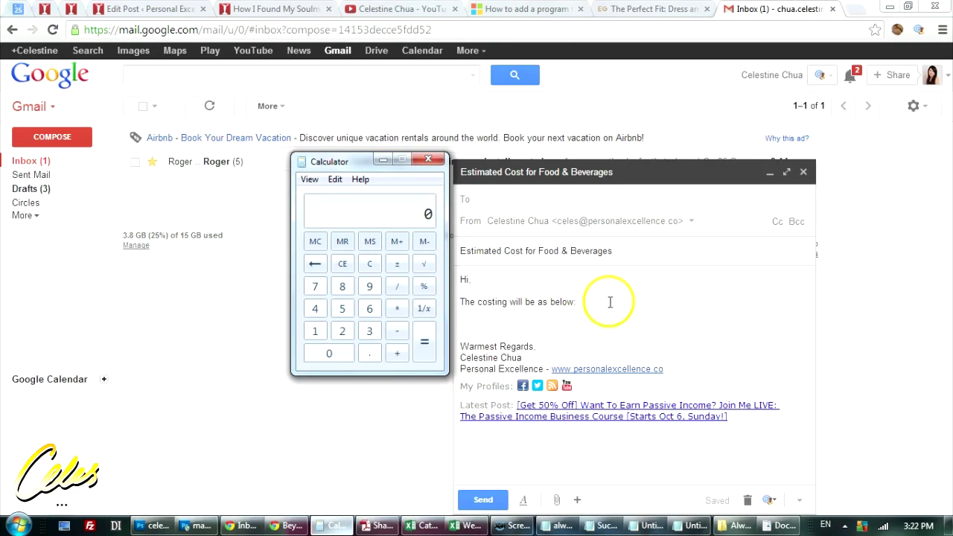
left_click(610, 301)
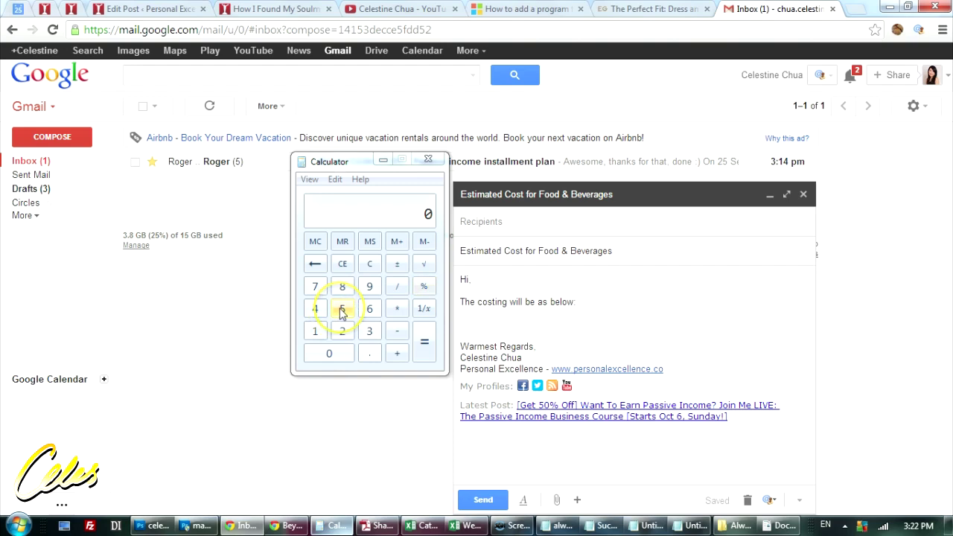
left_click_drag(359, 172, 351, 172)
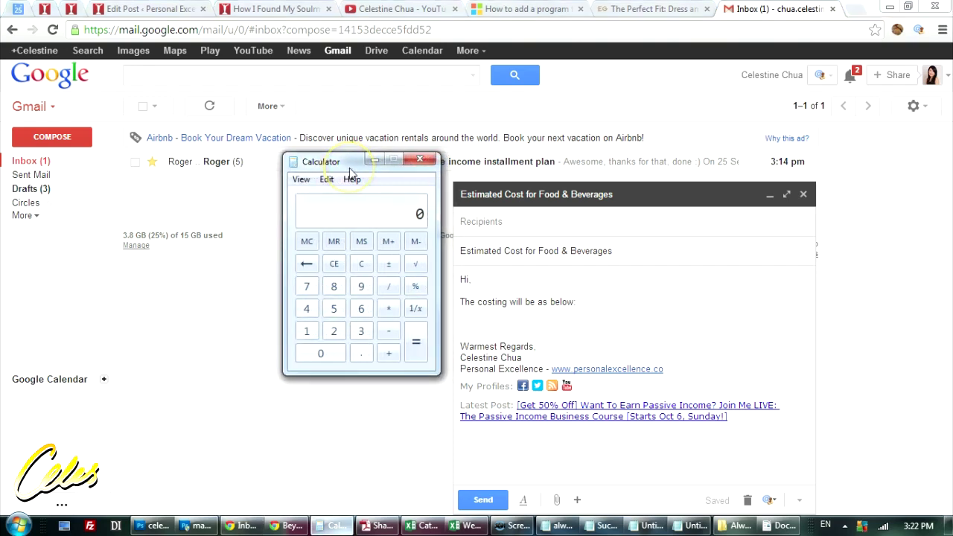
type("556")
key("Return")
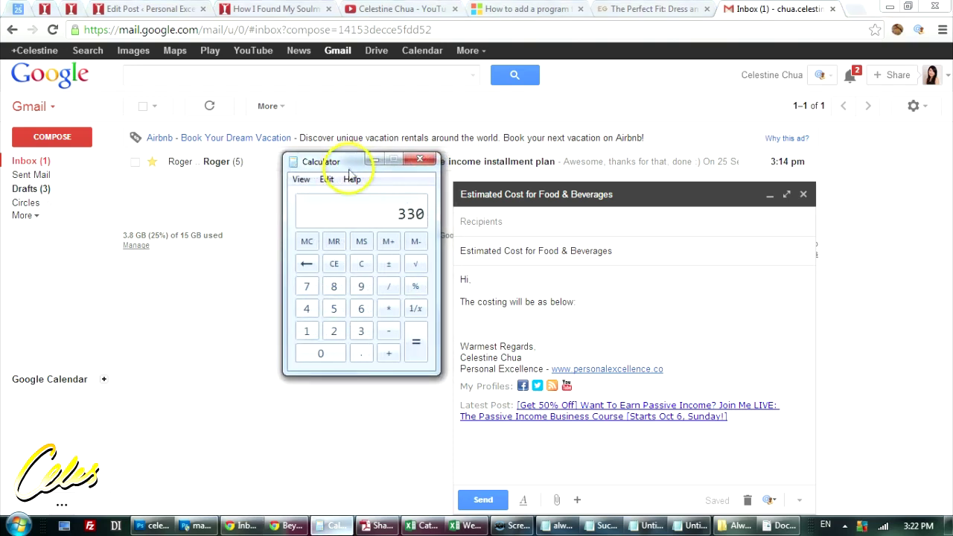
Type 'Food: $330' under the costing sentence in the draft and move Calculator up.
left_click(470, 322)
type("Food")
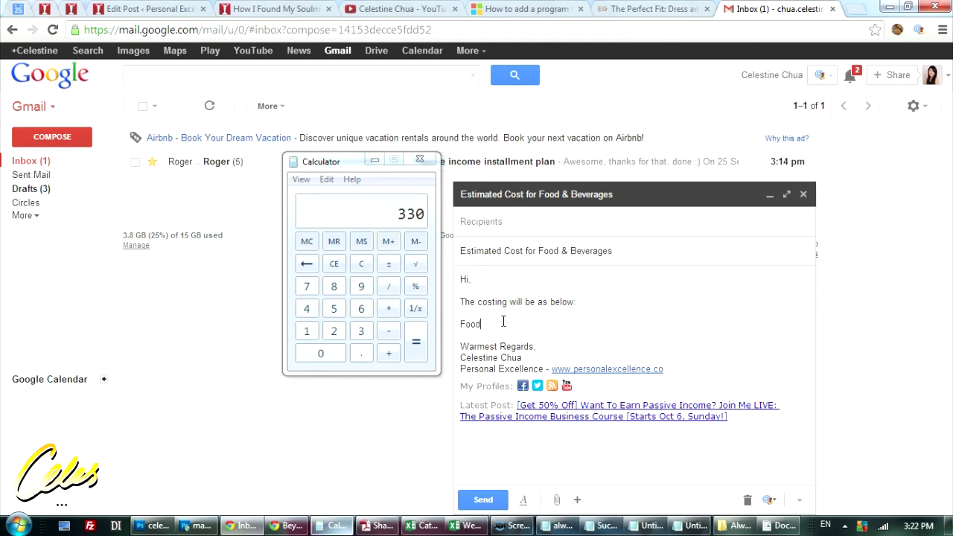
type(": $330")
key("Return")
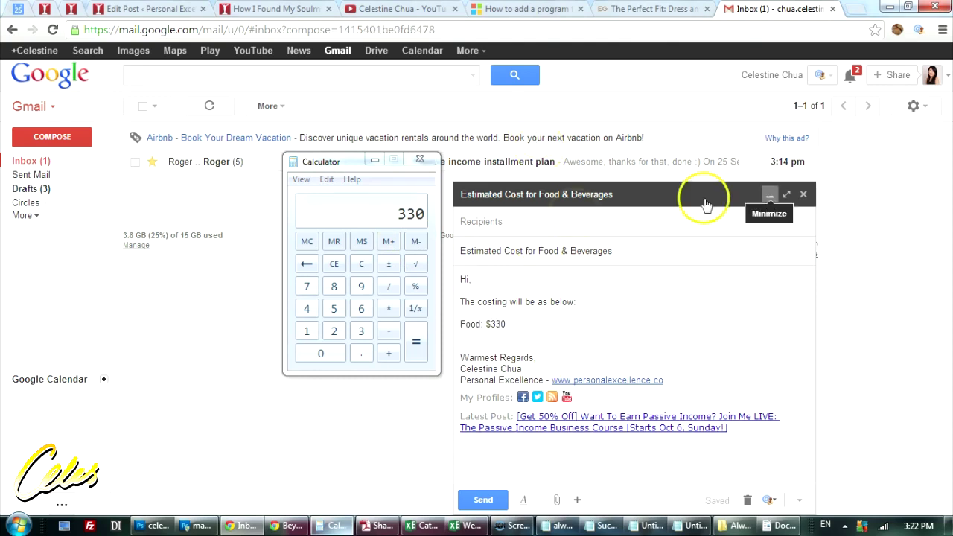
left_click_drag(356, 163, 362, 140)
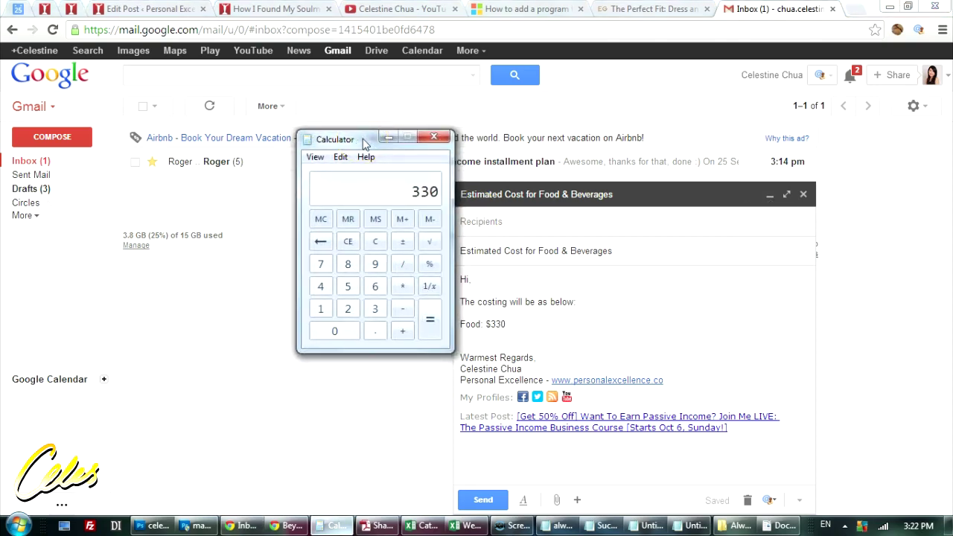
Move Calculator to the top-right corner and the restored Beyond Two Souls video window just below it.
left_click_drag(364, 142, 468, 144)
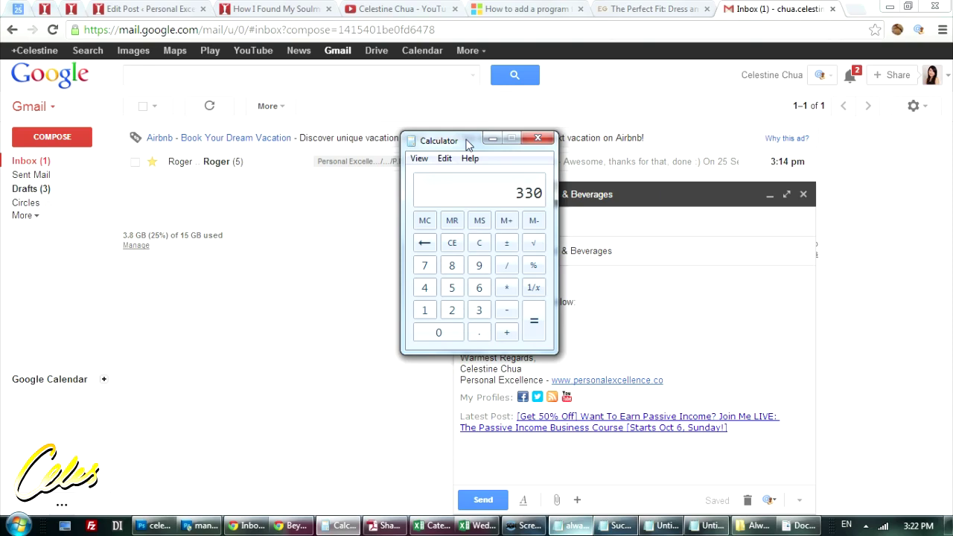
left_click(380, 10)
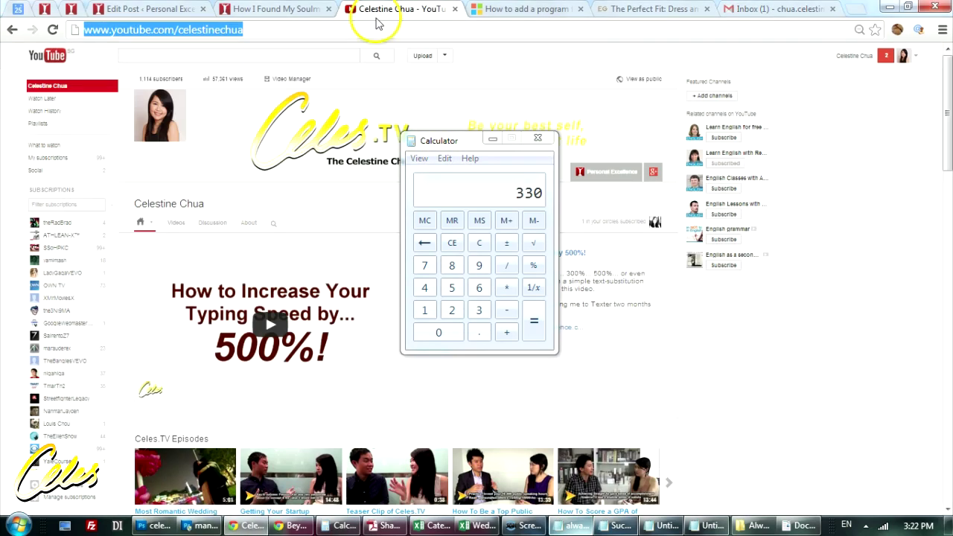
left_click(294, 527)
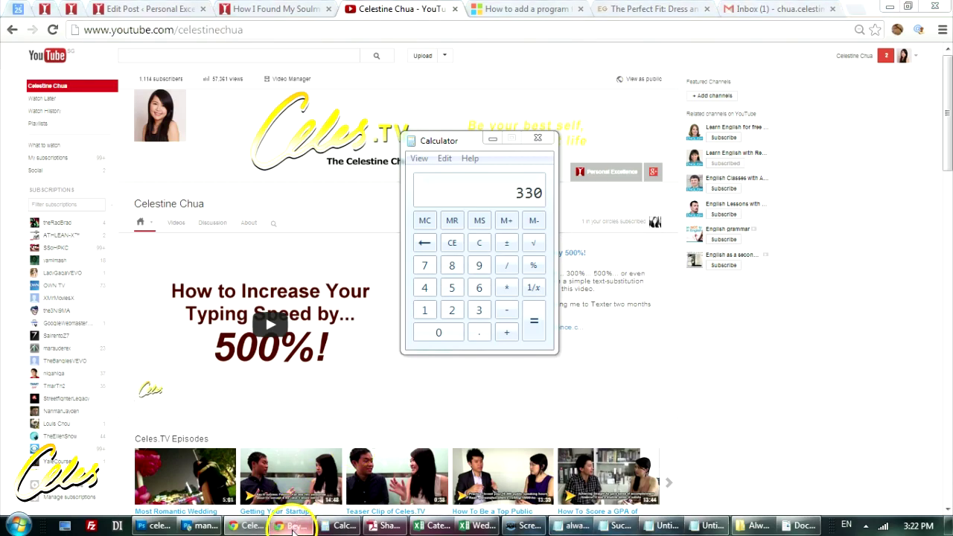
left_click_drag(448, 145, 749, 30)
left_click_drag(658, 195, 655, 222)
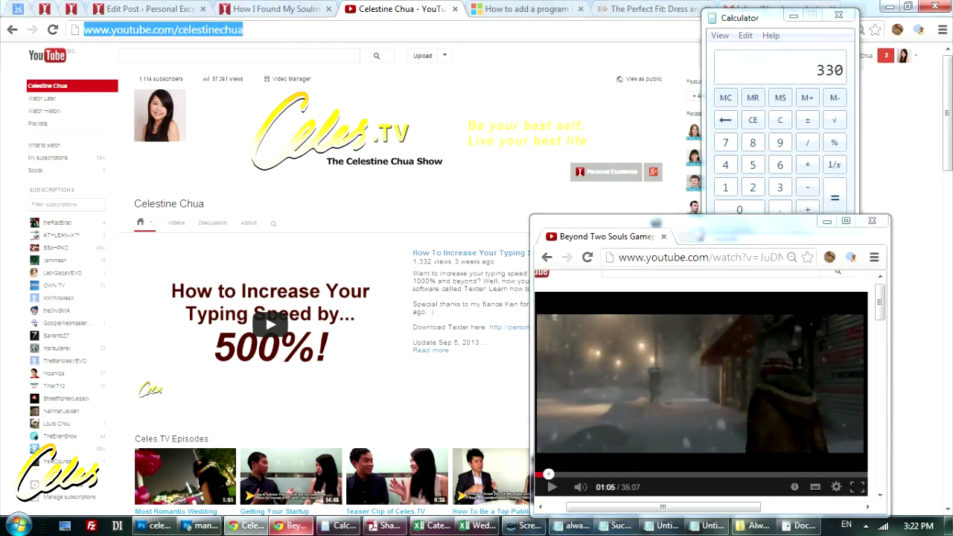
left_click(747, 4)
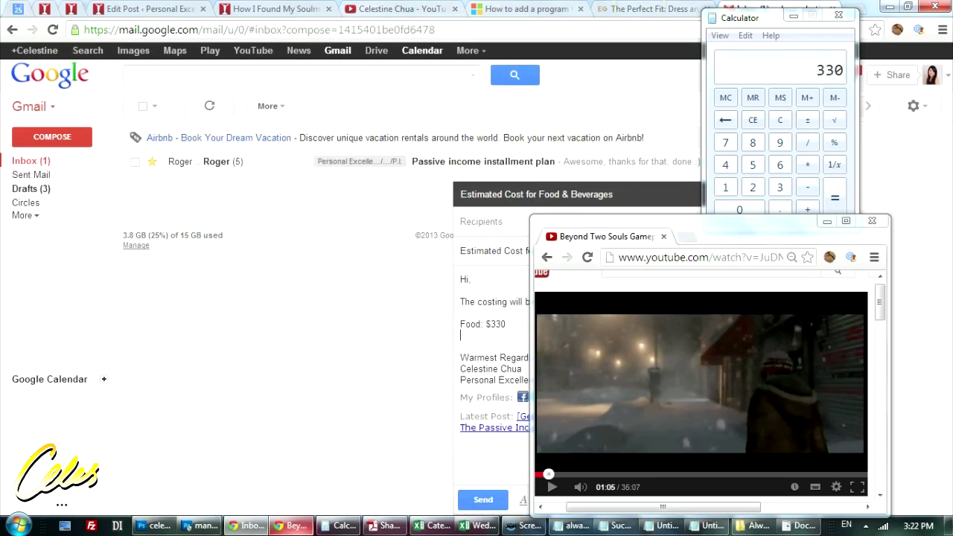
left_click(276, 9)
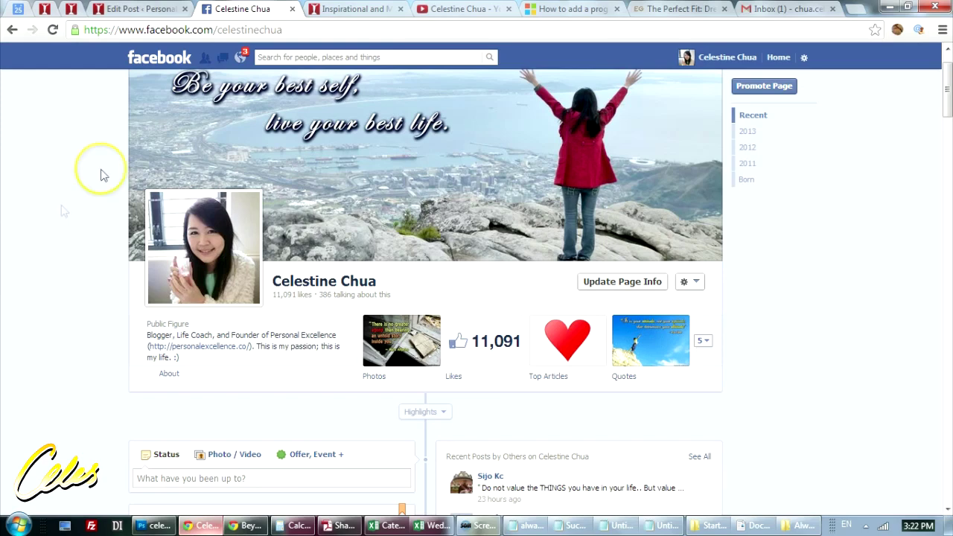
Detach the Personal Excellence quotes tab into its own small window and reposition it.
left_click(323, 10)
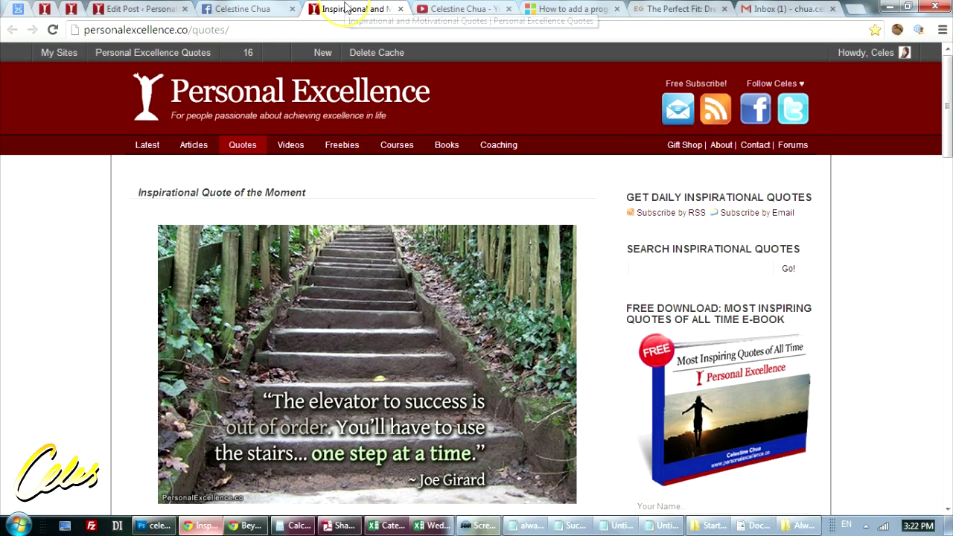
left_click_drag(346, 8, 328, 89)
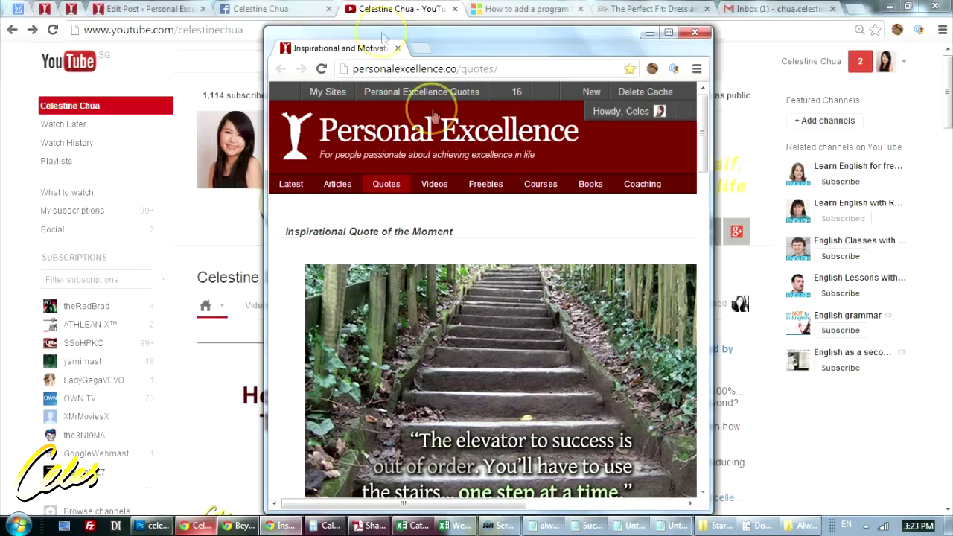
left_click_drag(493, 23, 578, 38)
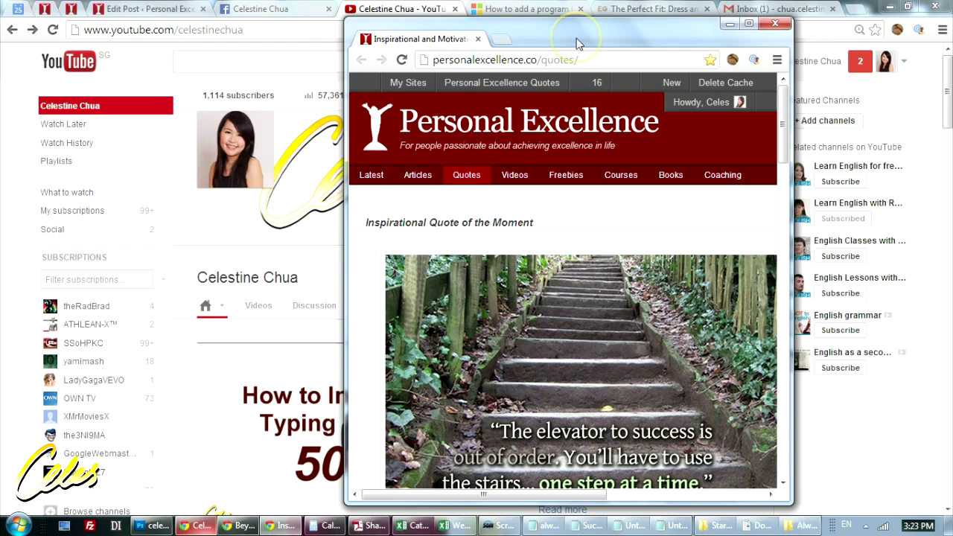
Switch the main browser between the Facebook and YouTube tabs with the quotes window staying above.
left_click(257, 8)
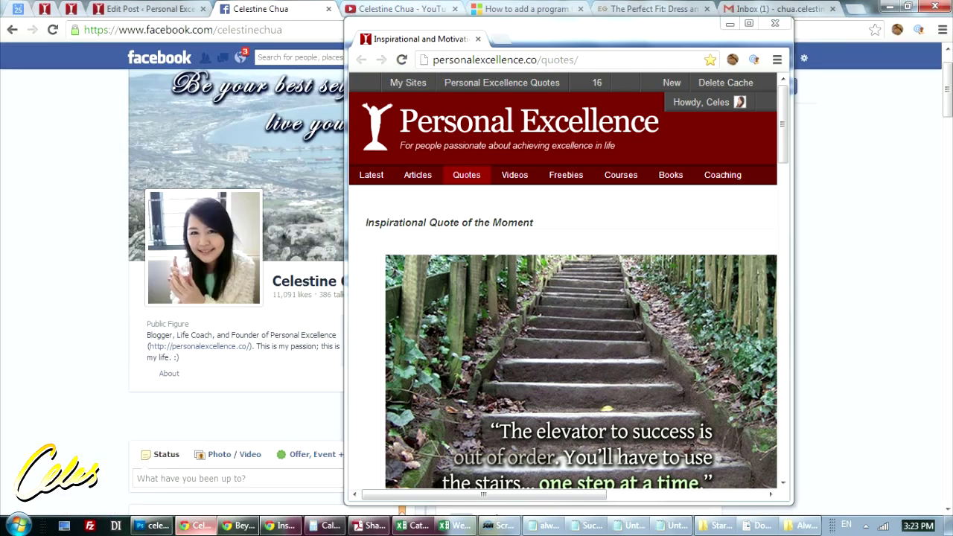
left_click(402, 8)
key("ctrl+shift+Tab")
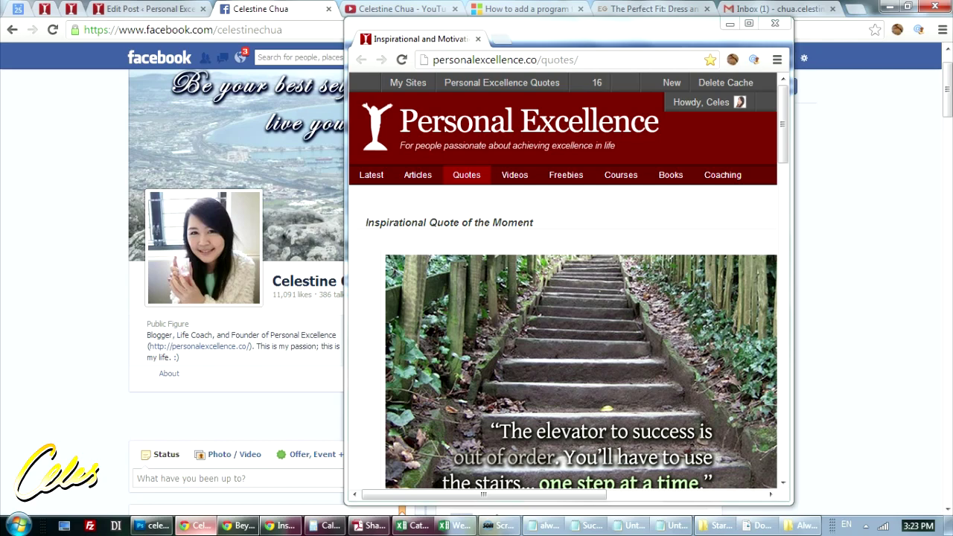
left_click(304, 8)
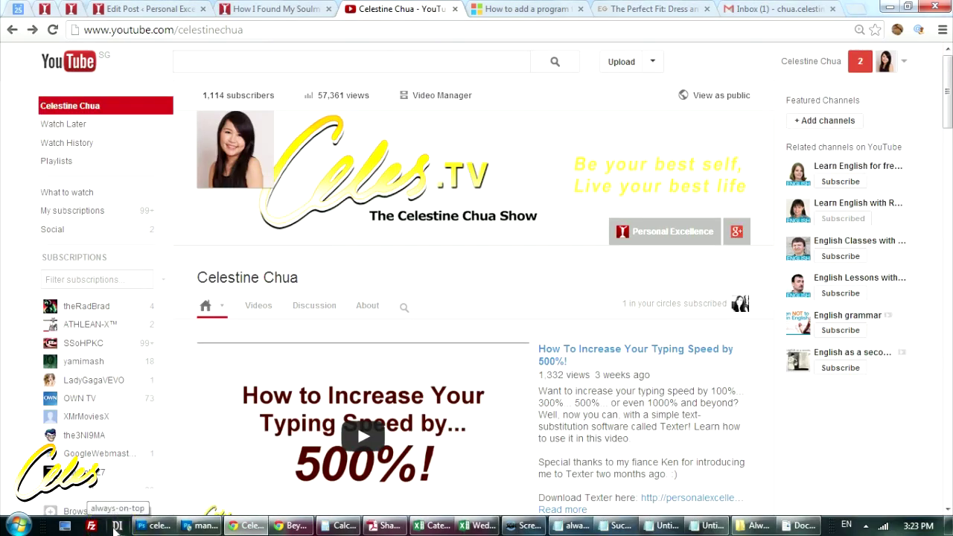
Pin always-on-top.exe to the Start Menu from its context menu and verify it there.
left_click(117, 526)
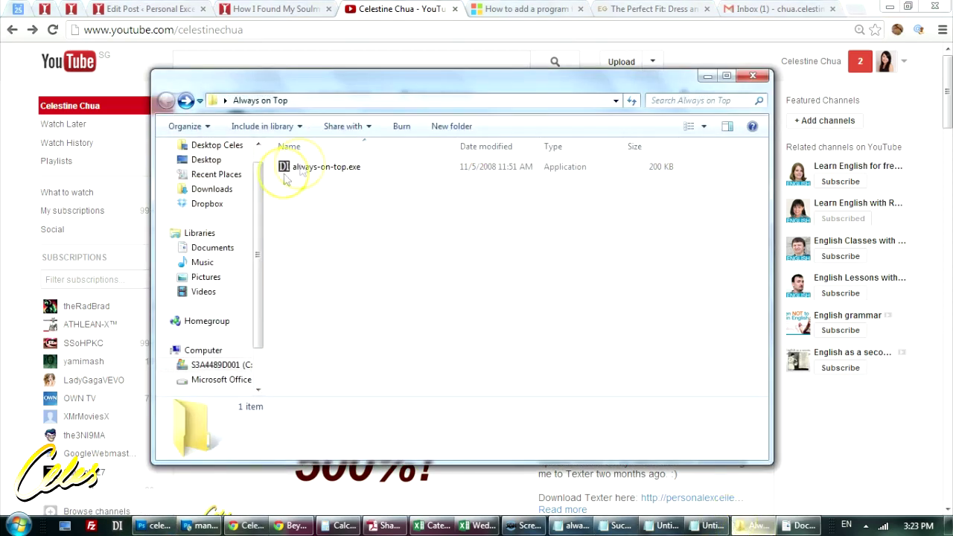
left_click(323, 169)
right_click(324, 169)
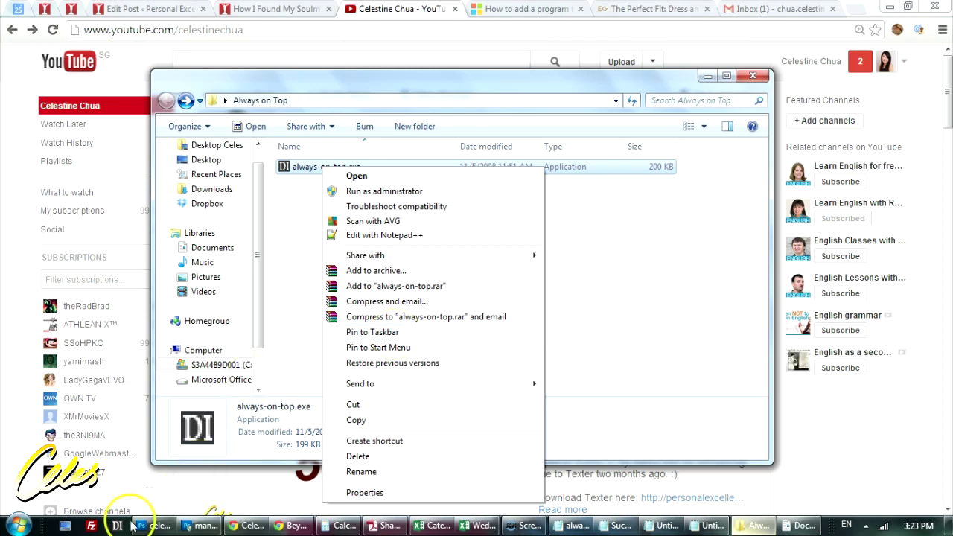
left_click(416, 356)
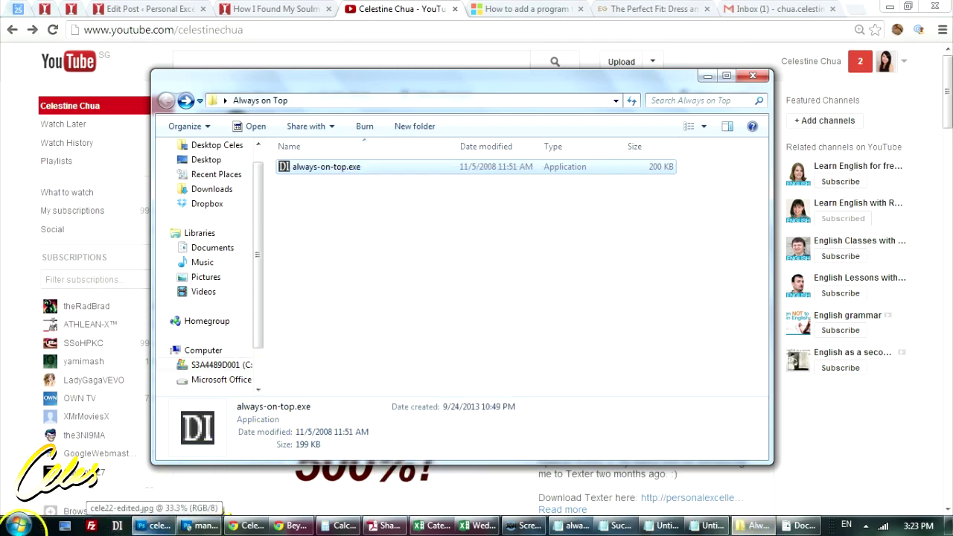
left_click(17, 525)
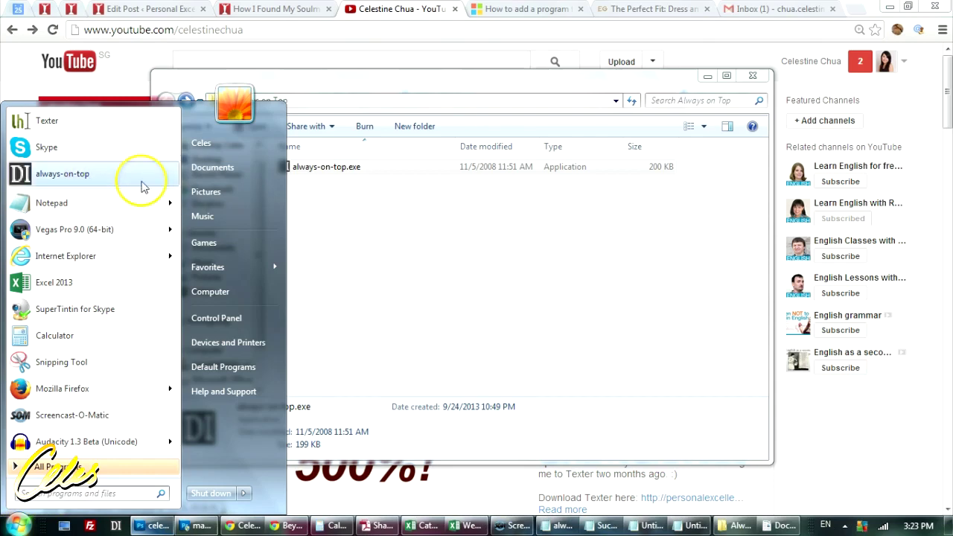
left_click(377, 269)
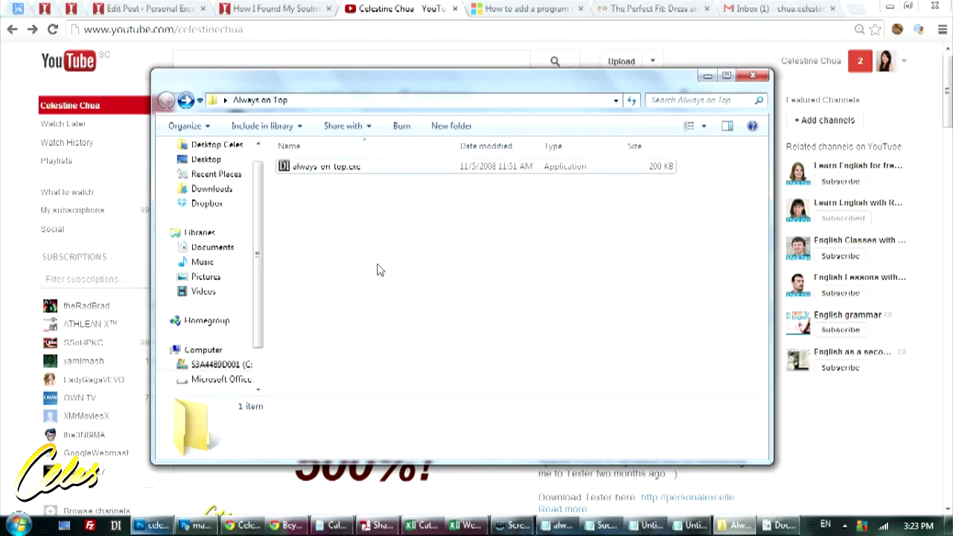
Copy the Startup path from Notepad into Explorer to open C:\ProgramData\Microsoft\Windows\Start Menu\Programs\Startup.
left_click_drag(417, 88, 393, 81)
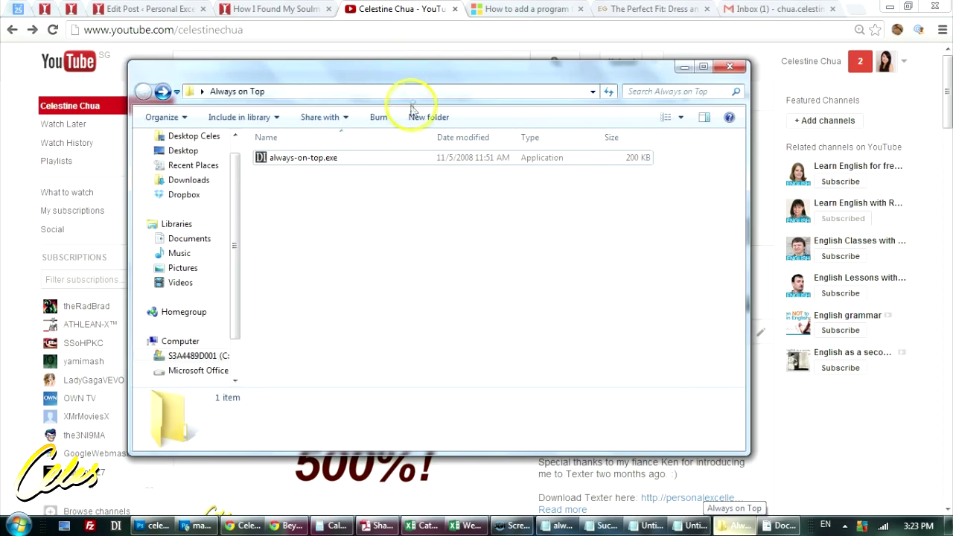
left_click(418, 90)
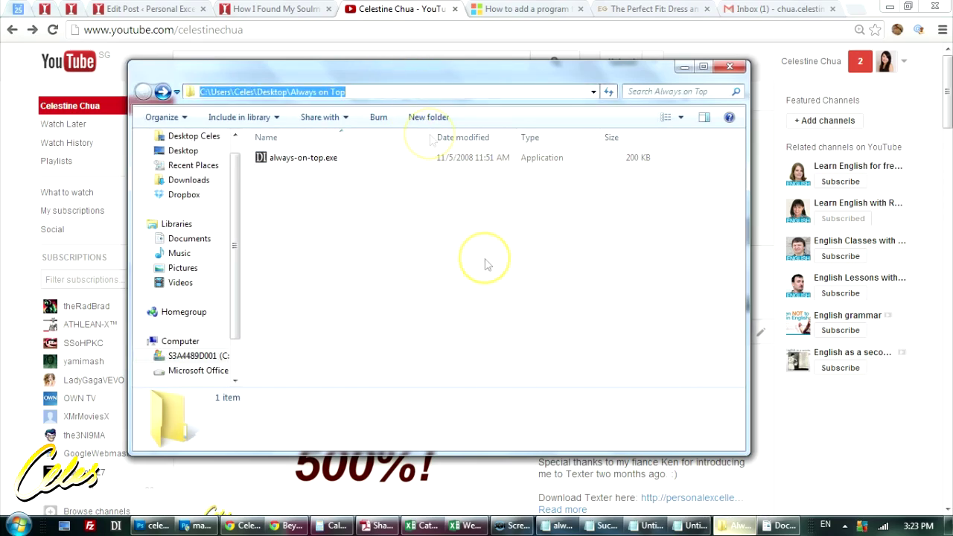
key("alt+Tab")
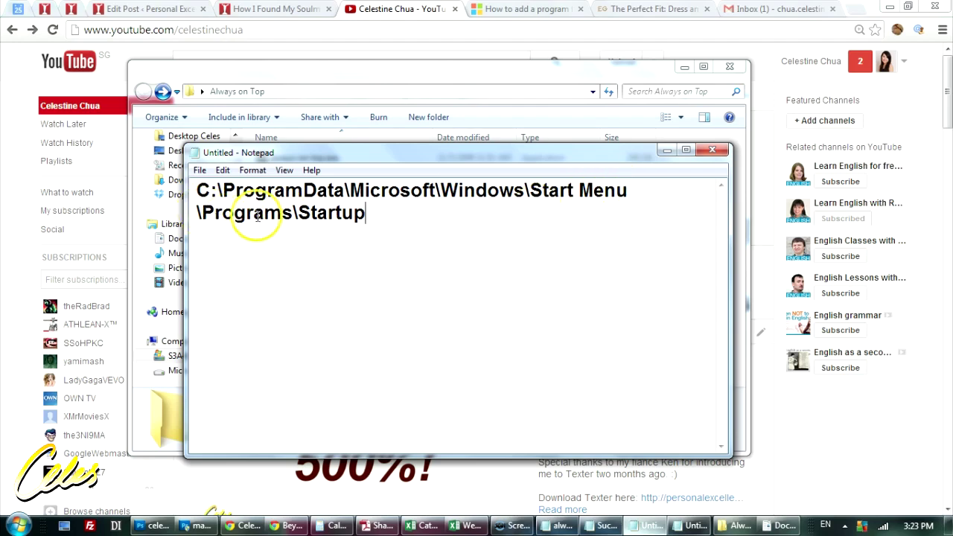
left_click_drag(366, 215, 186, 195)
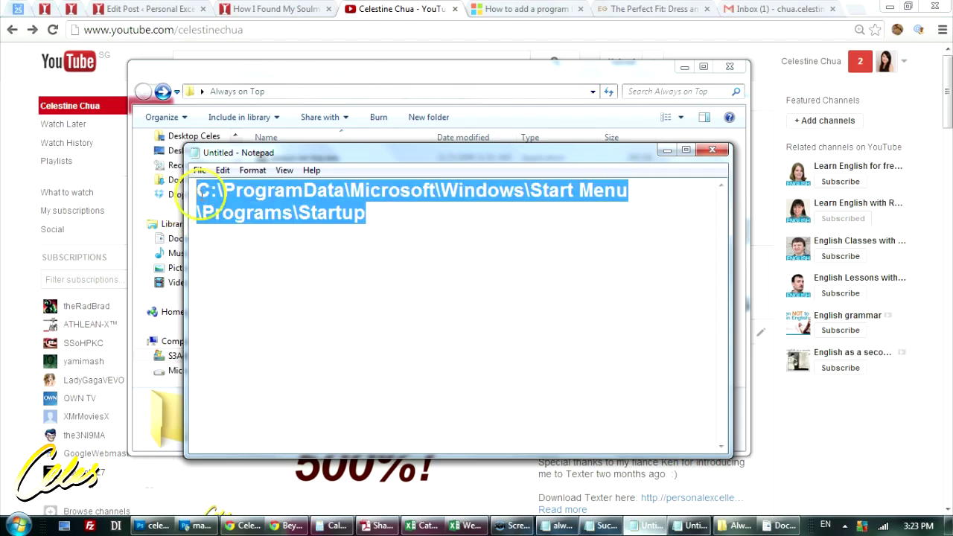
key("ctrl+c")
left_click(314, 100)
left_click(313, 92)
key("ctrl+v")
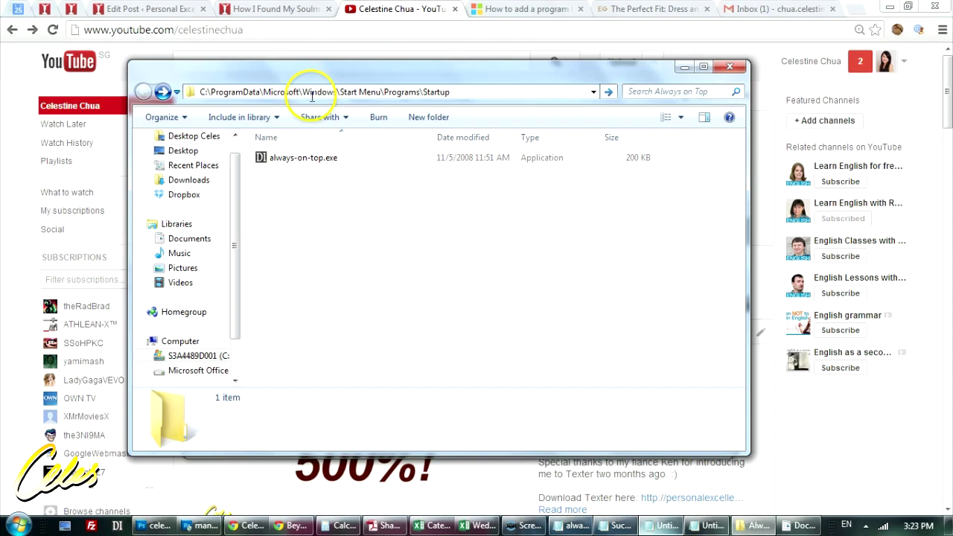
key("Return")
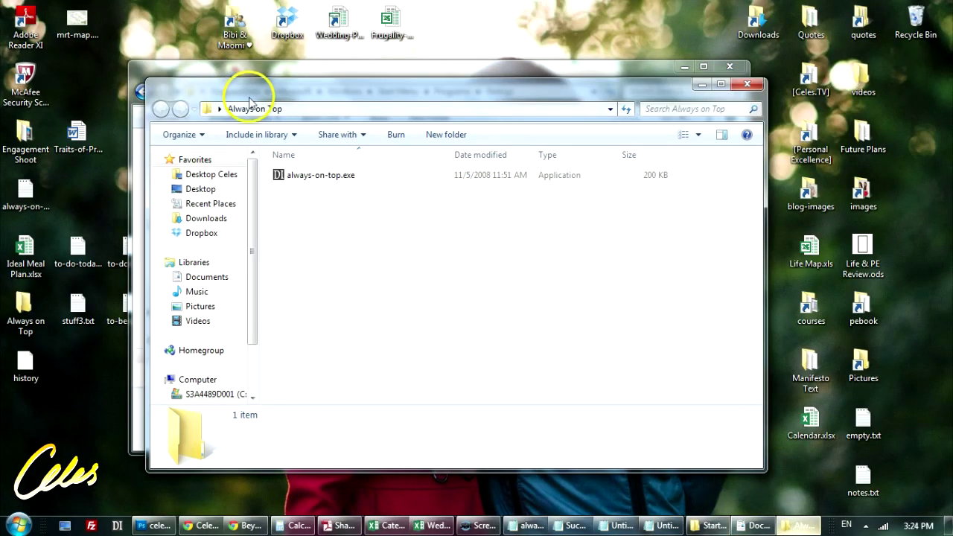
Create a shortcut to always-on-top.exe and move it into the Startup folder with administrator permission.
left_click_drag(251, 103, 548, 186)
left_click(612, 259)
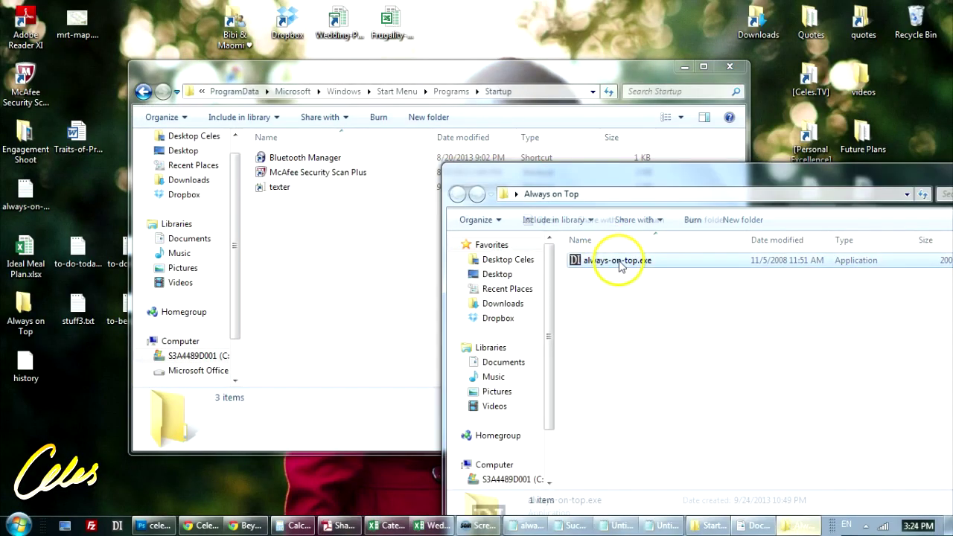
right_click(619, 261)
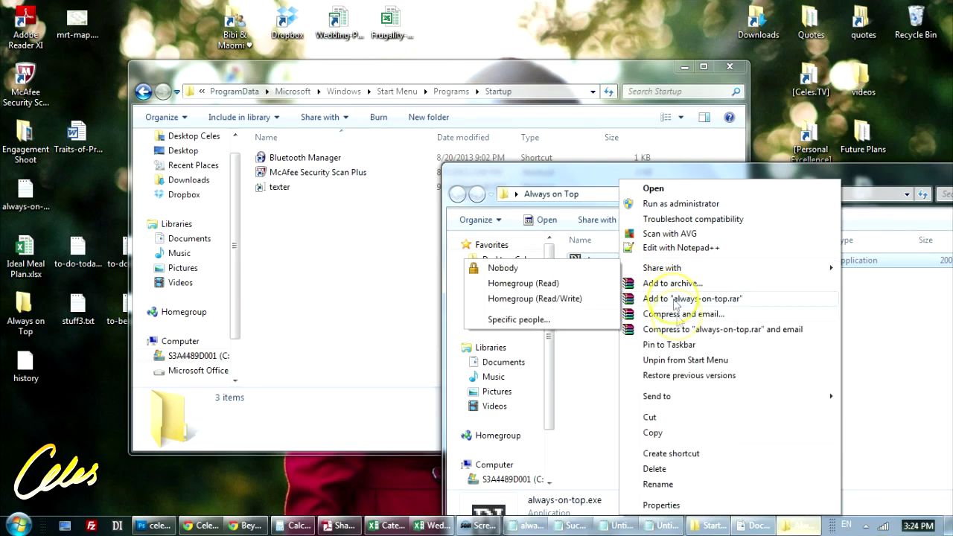
left_click(685, 453)
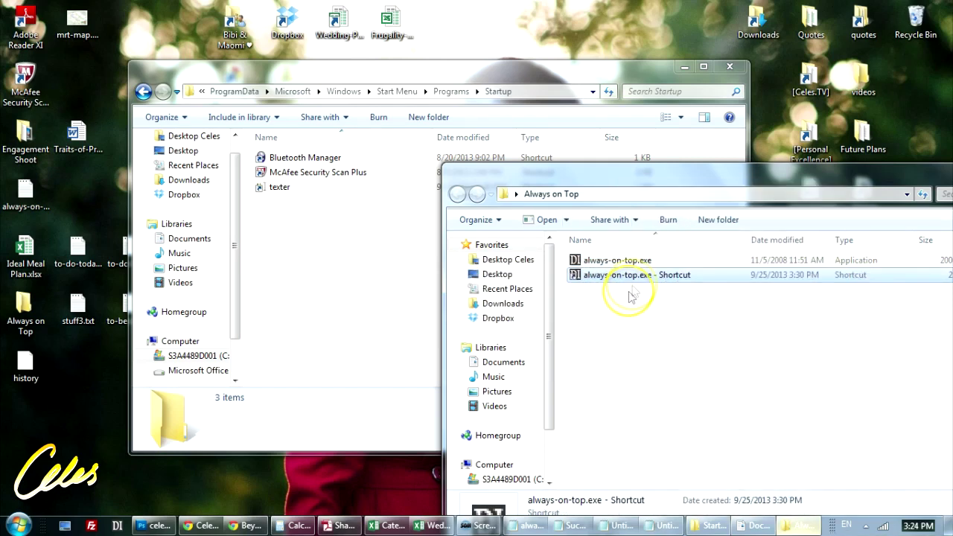
left_click_drag(386, 257, 380, 255)
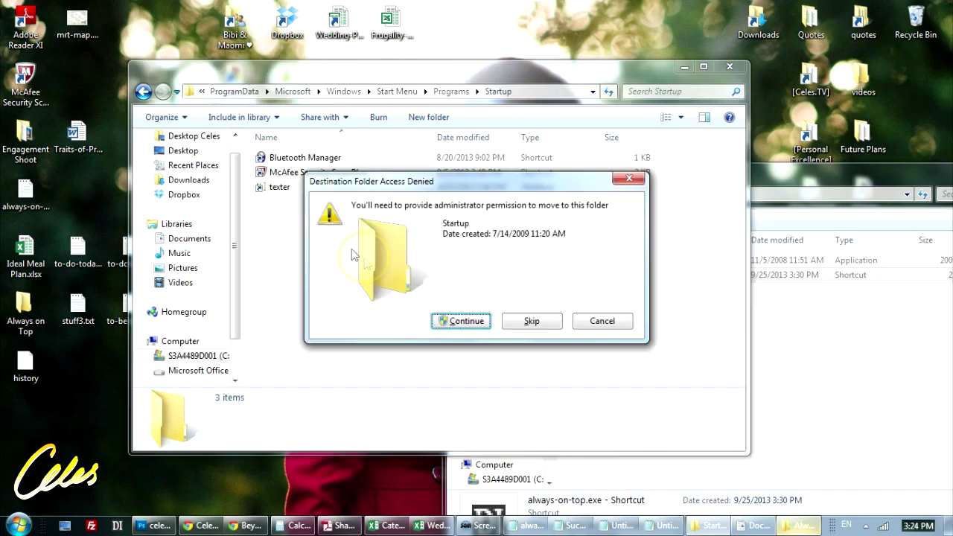
left_click(461, 320)
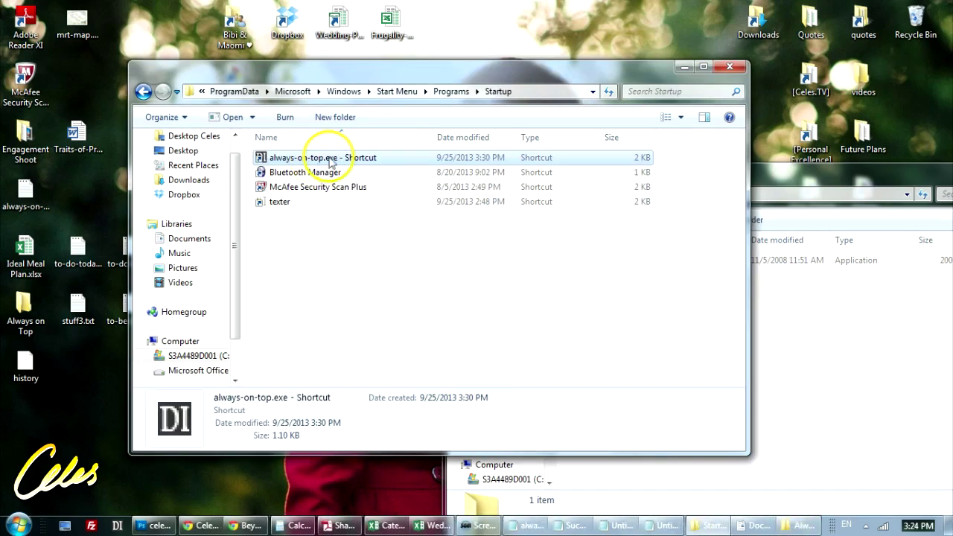
Rename the shortcut to always-on-top, then bring the Photoshop photo window forward.
left_click(333, 160)
left_click_drag(325, 158, 434, 164)
key("Delete")
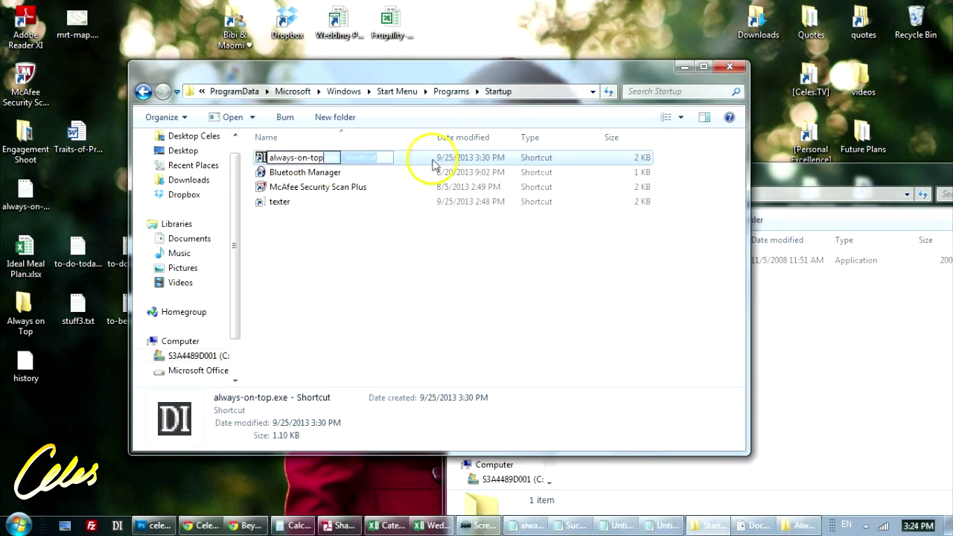
key("Return")
key("Return")
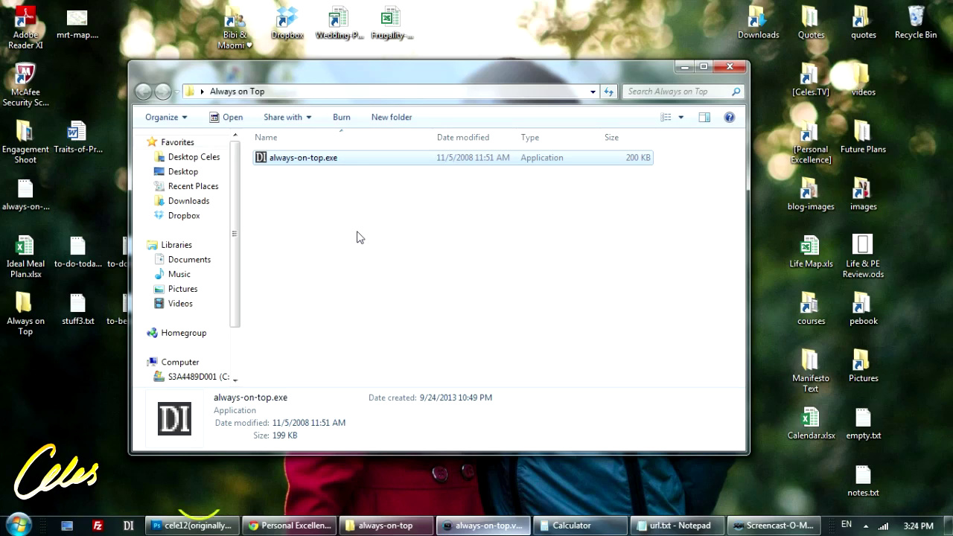
left_click(194, 525)
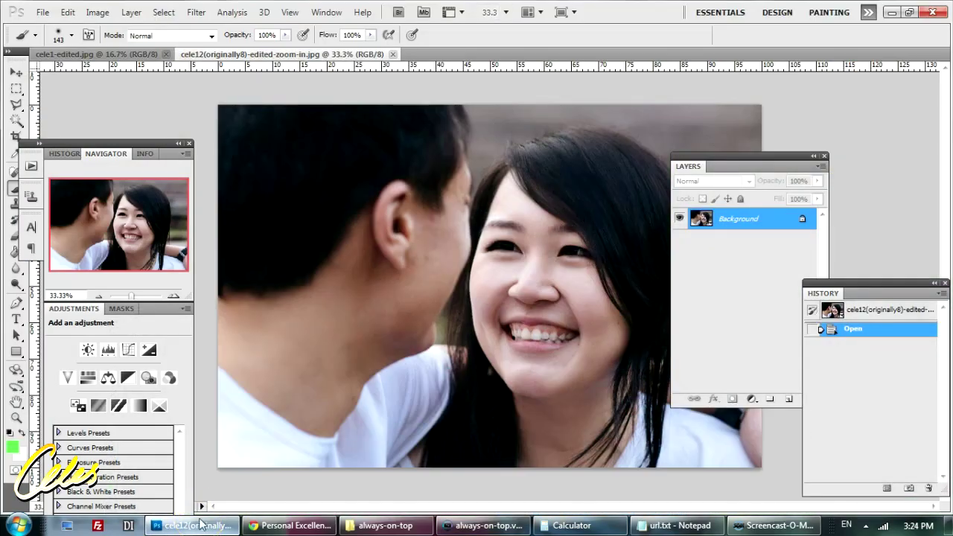
Switch between the Personal Excellence browser page and Photoshop, then maximise the cele12 photo window.
left_click(199, 524)
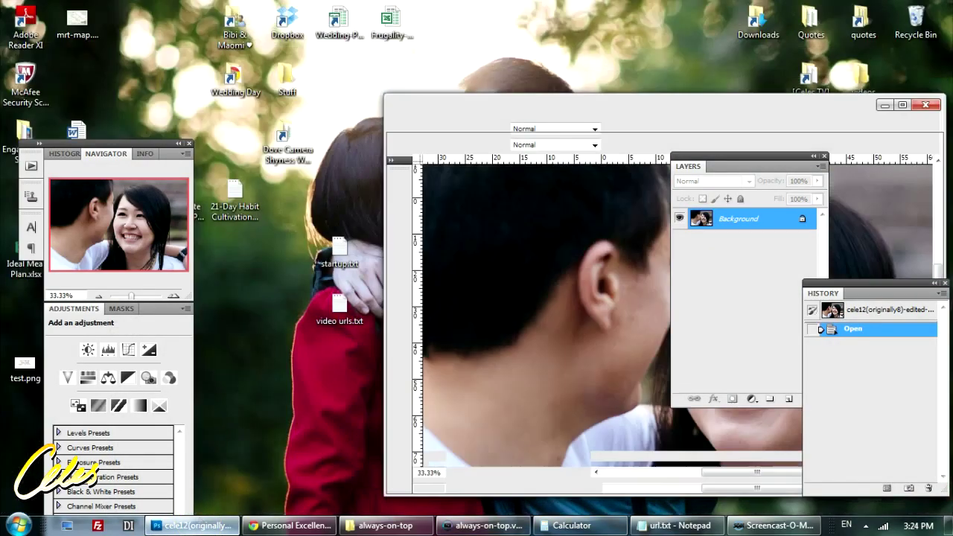
left_click(291, 525)
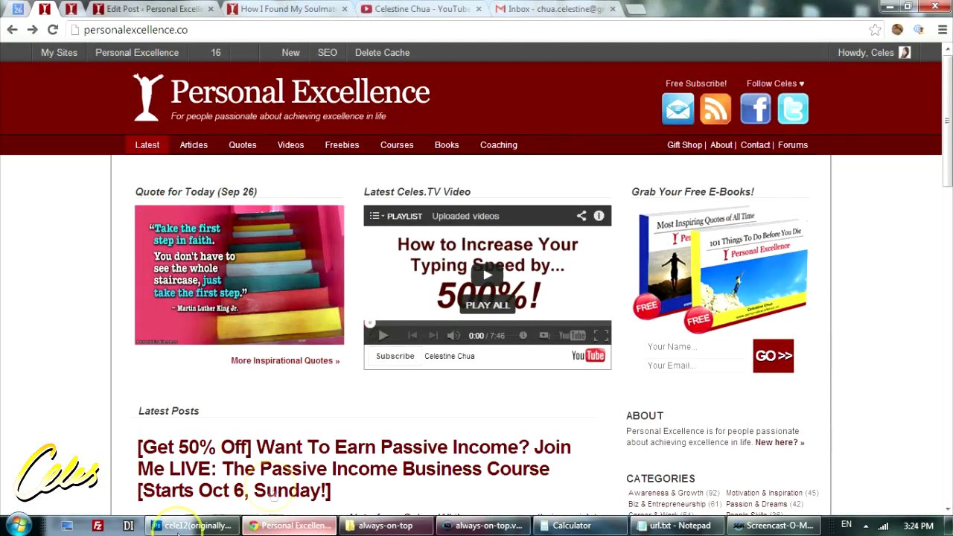
left_click(194, 524)
left_click_drag(624, 96, 622, 97)
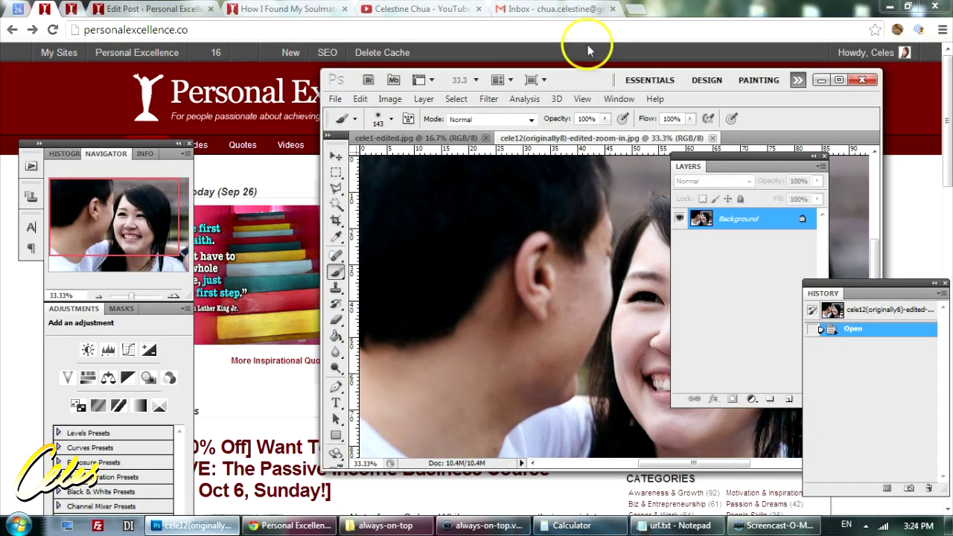
left_click(44, 10)
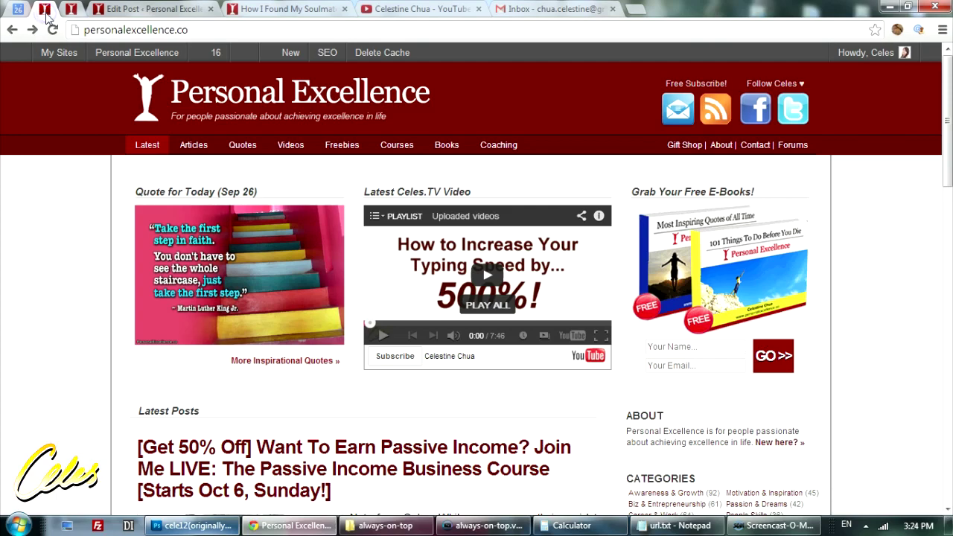
left_click(212, 525)
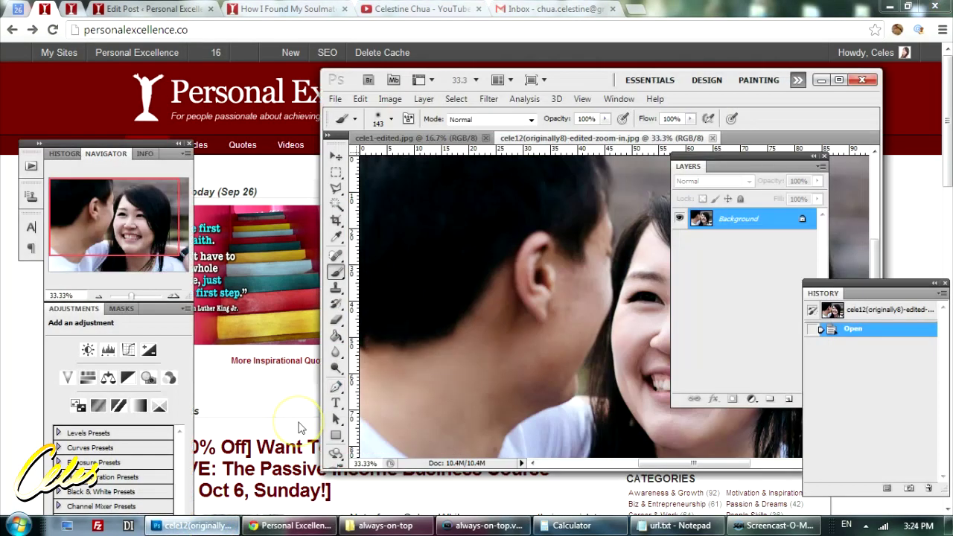
key("super+Up")
Bring the Calculator window up over Photoshop and make it the active window.
left_click(577, 521)
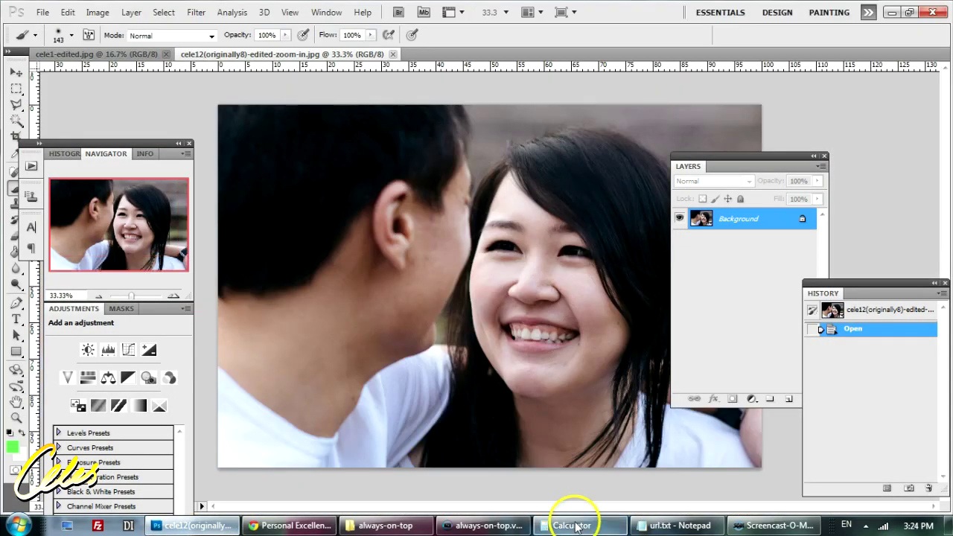
left_click(658, 76)
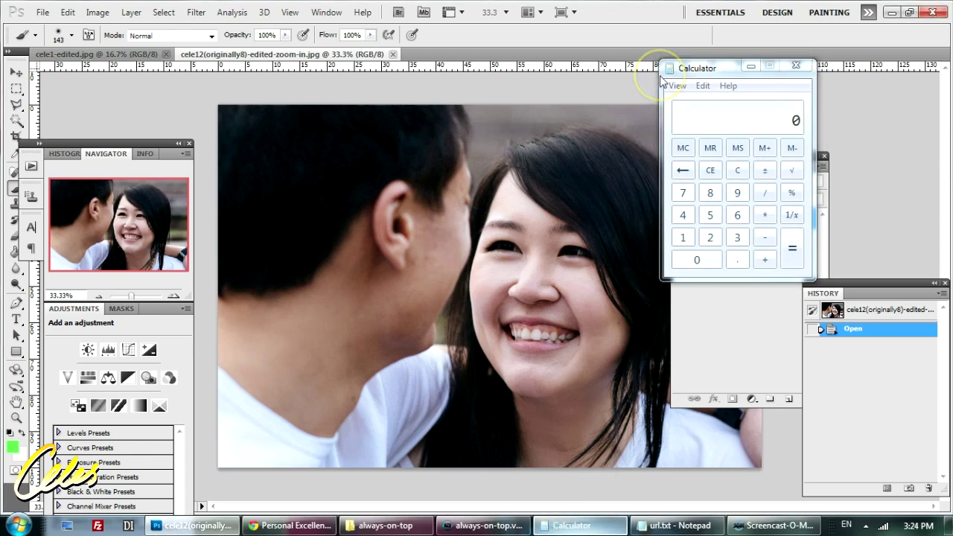
left_click(707, 65)
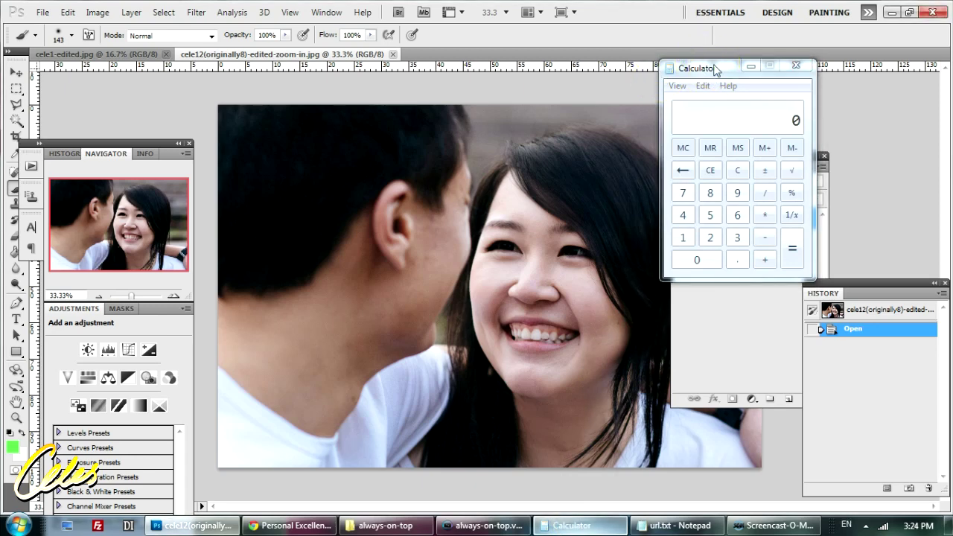